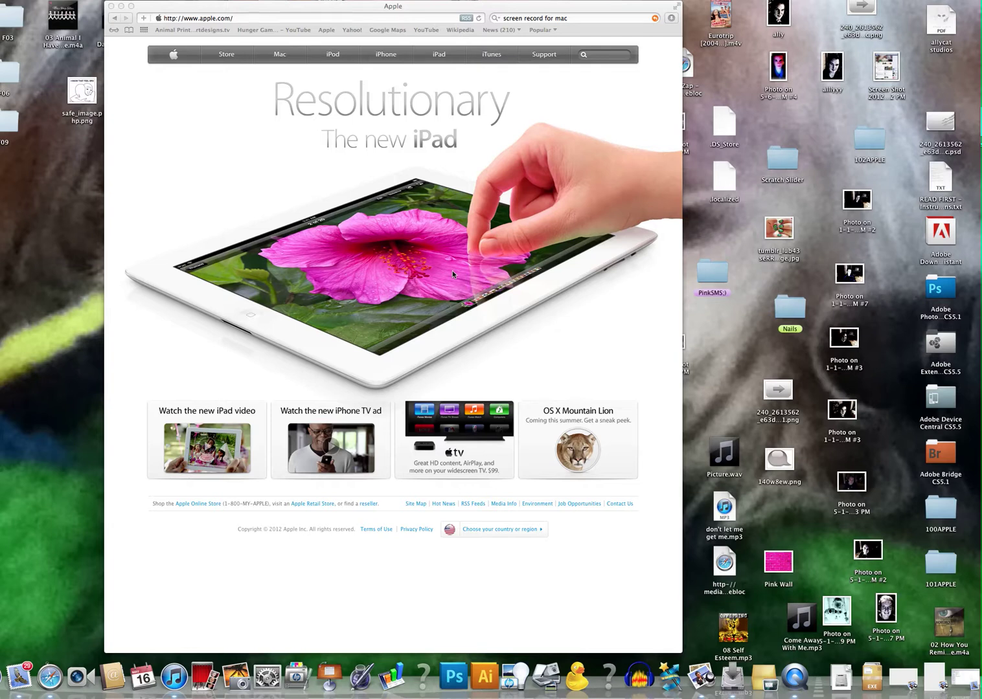
click(243, 21)
click(259, 18)
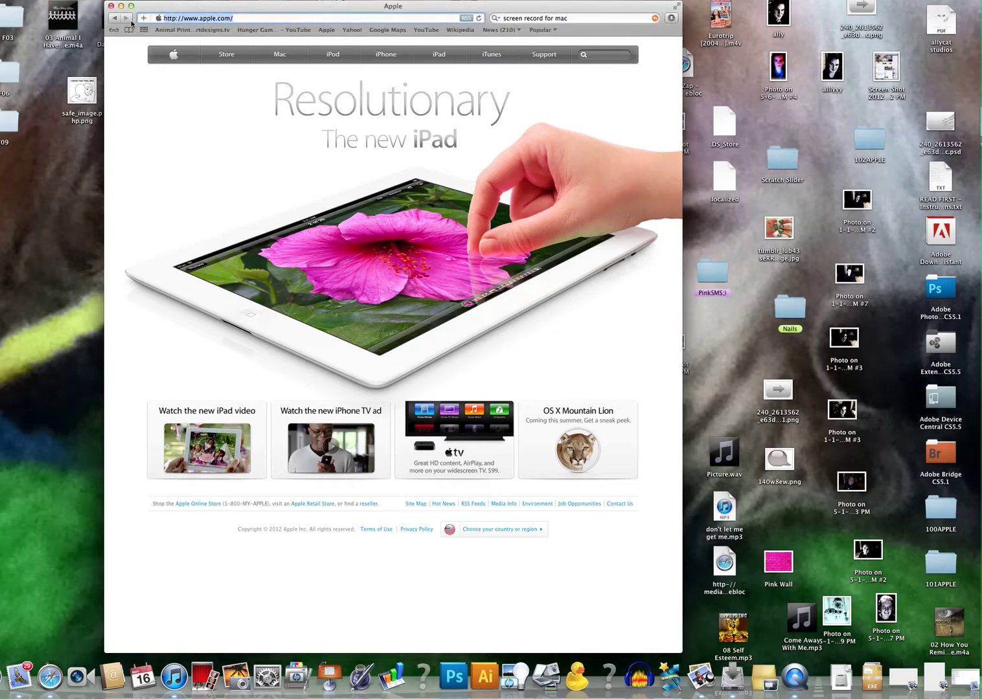
text(www.p)
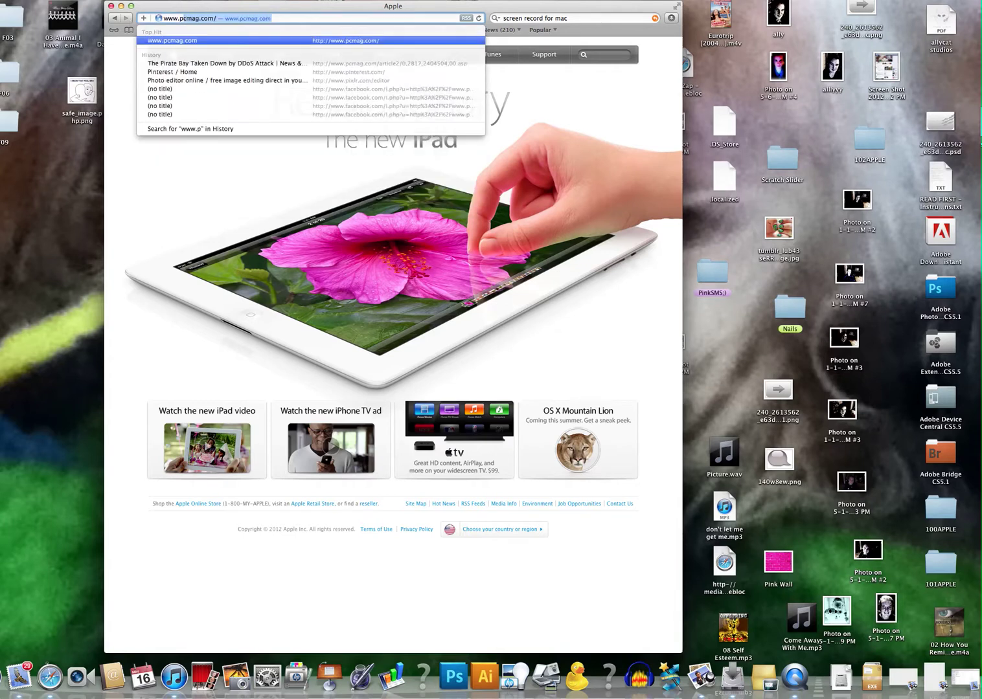
text(ixlr.com/edit)
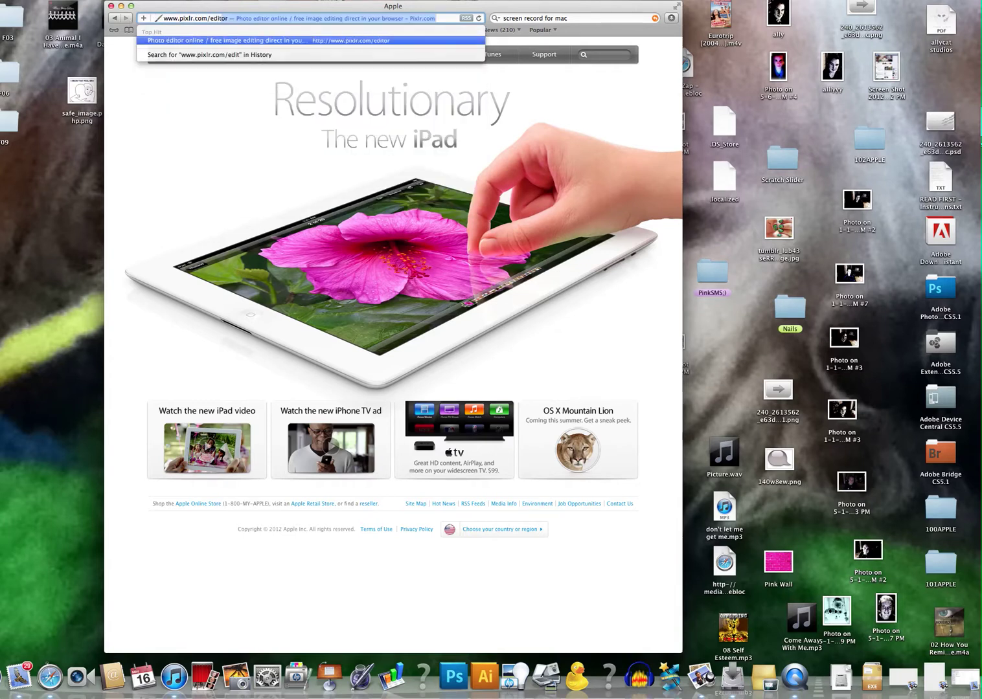
key(Return)
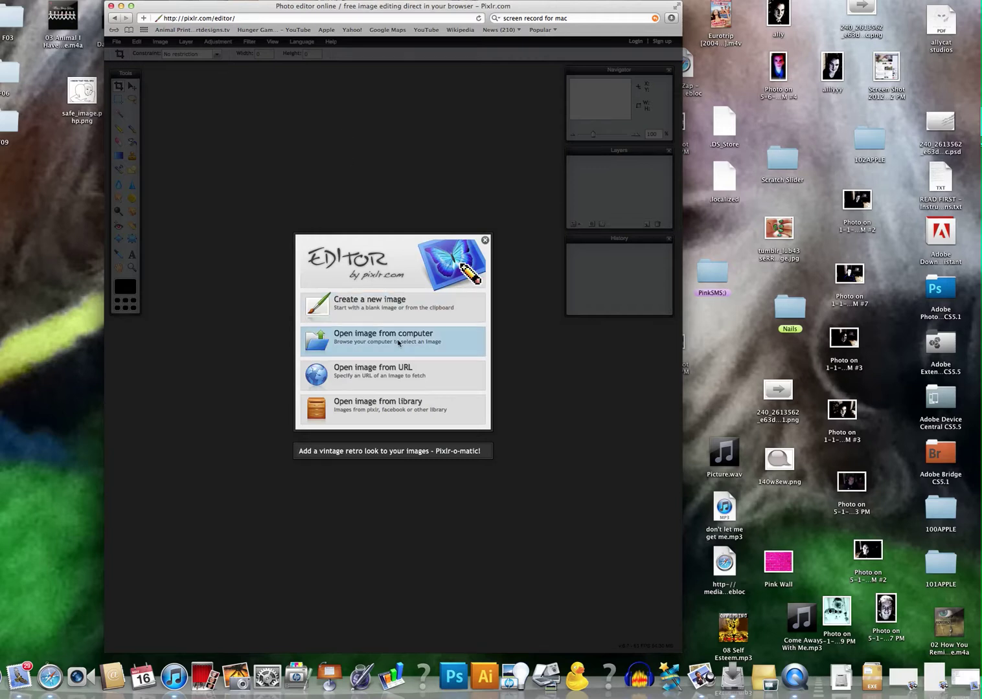
Open 240_2613562_e63d4d001213d3c-1.png from the computer in Pixlr Editor.
click(398, 343)
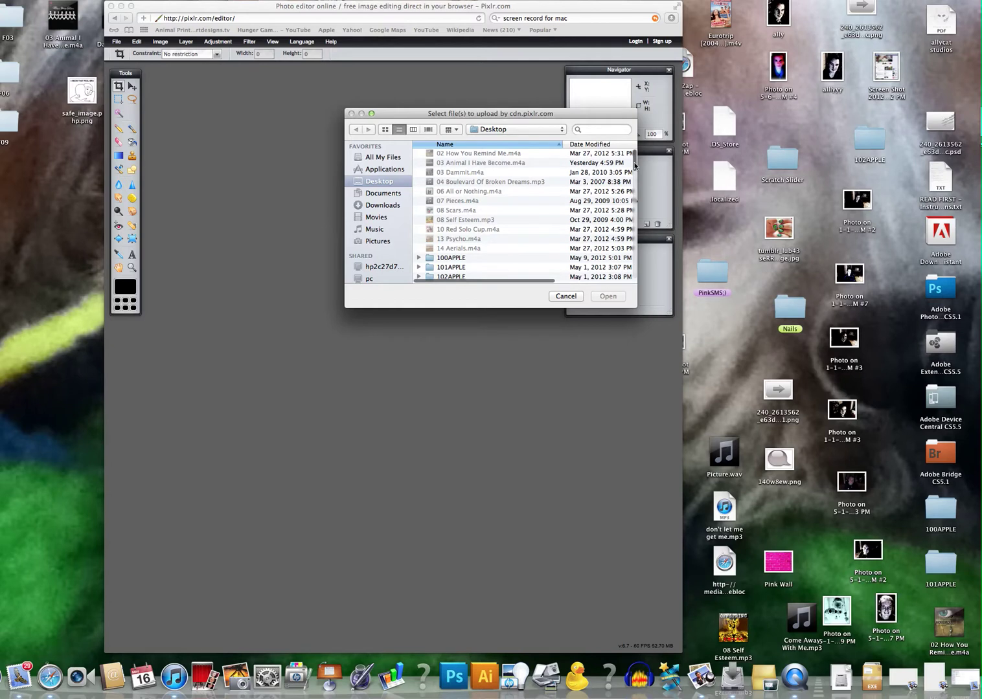
scroll(635, 166, down, 5)
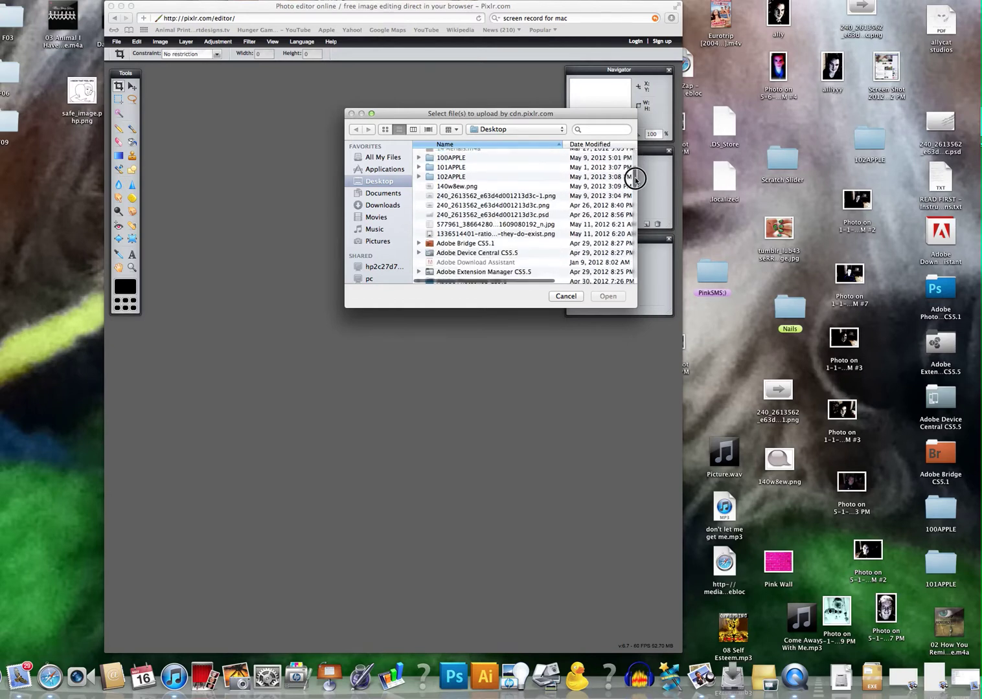
click(478, 198)
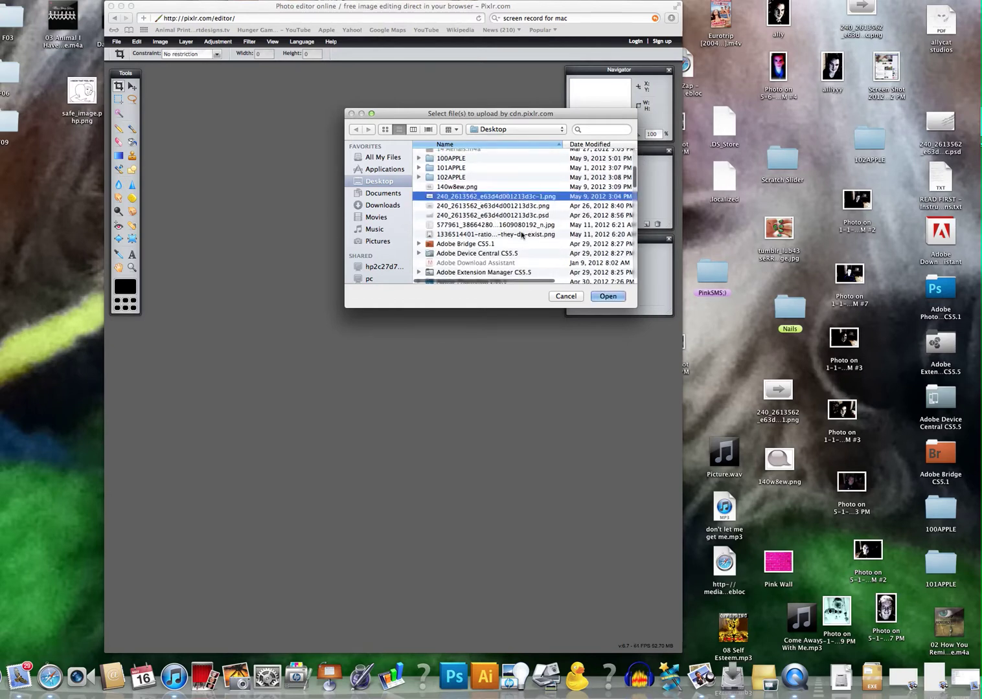
click(605, 296)
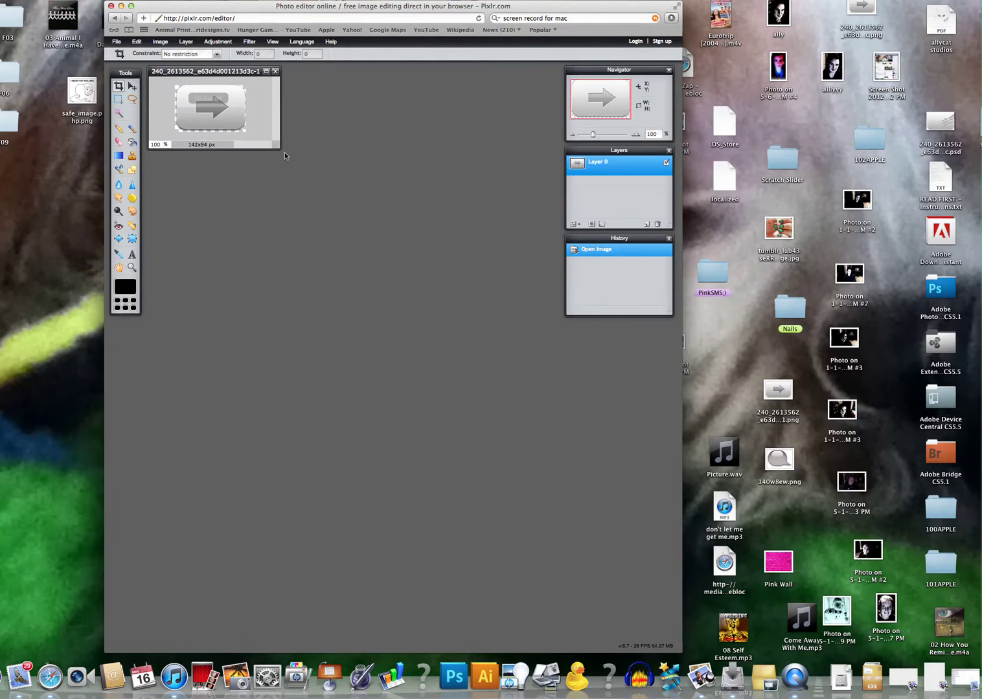
Enlarge the image window and zoom the arrow button to 250%.
drag(278, 149, 570, 421)
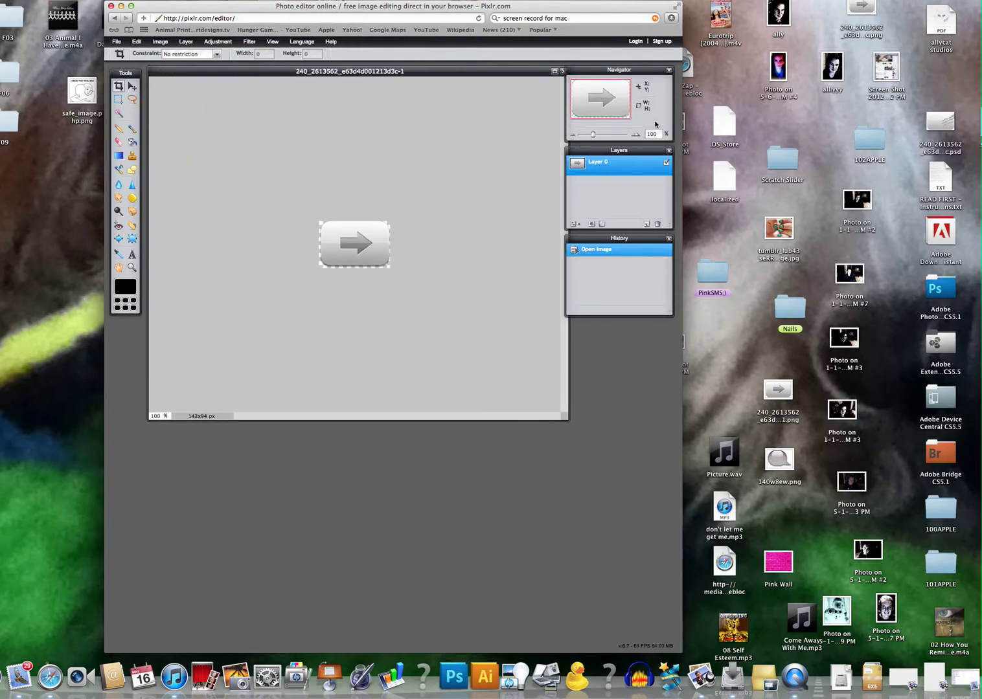
click(636, 134)
click(637, 135)
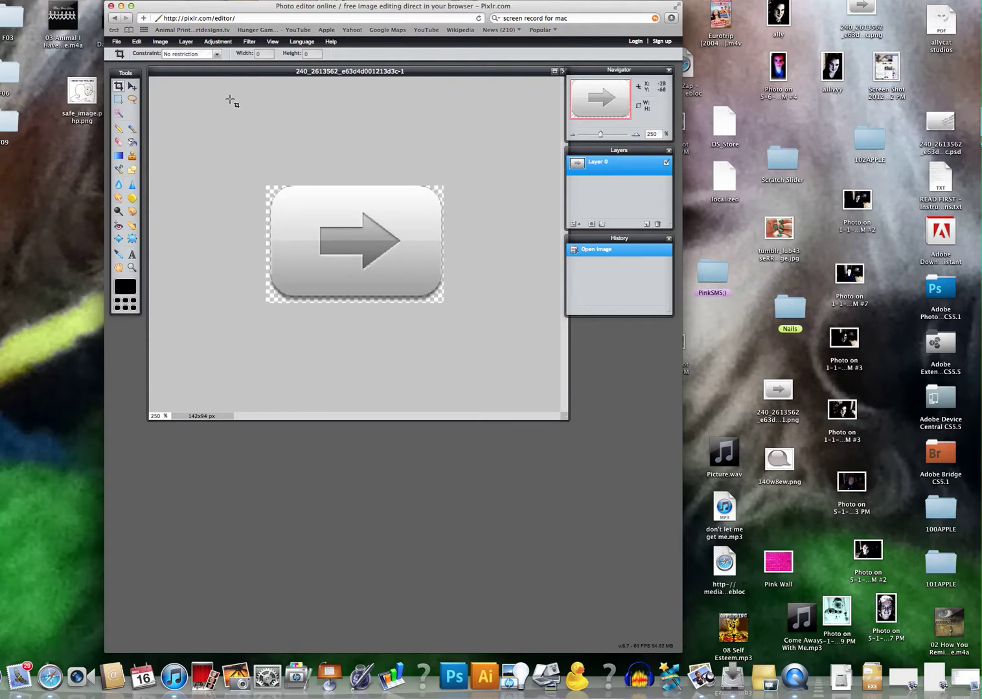
Add the Pink Wall picture as Layer 1 above the arrow button.
click(186, 41)
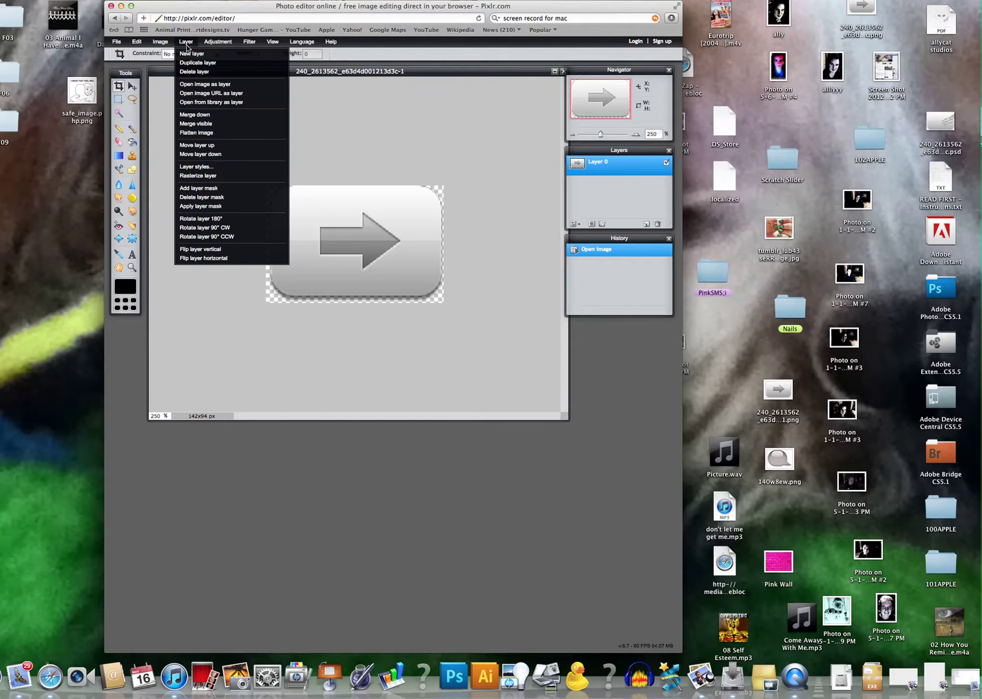
click(195, 83)
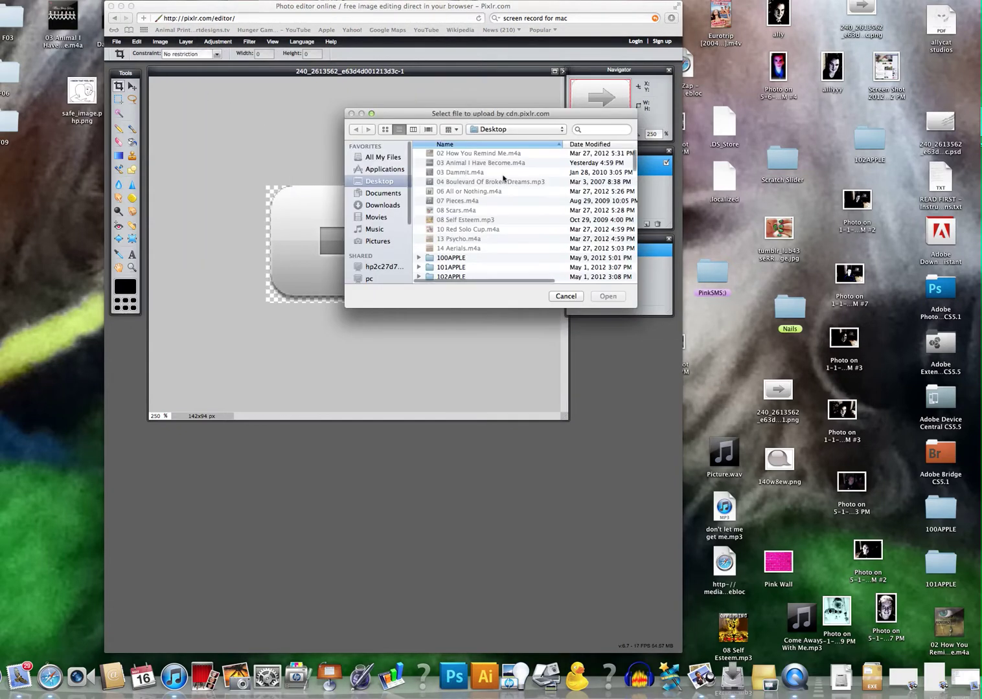
drag(634, 167, 636, 257)
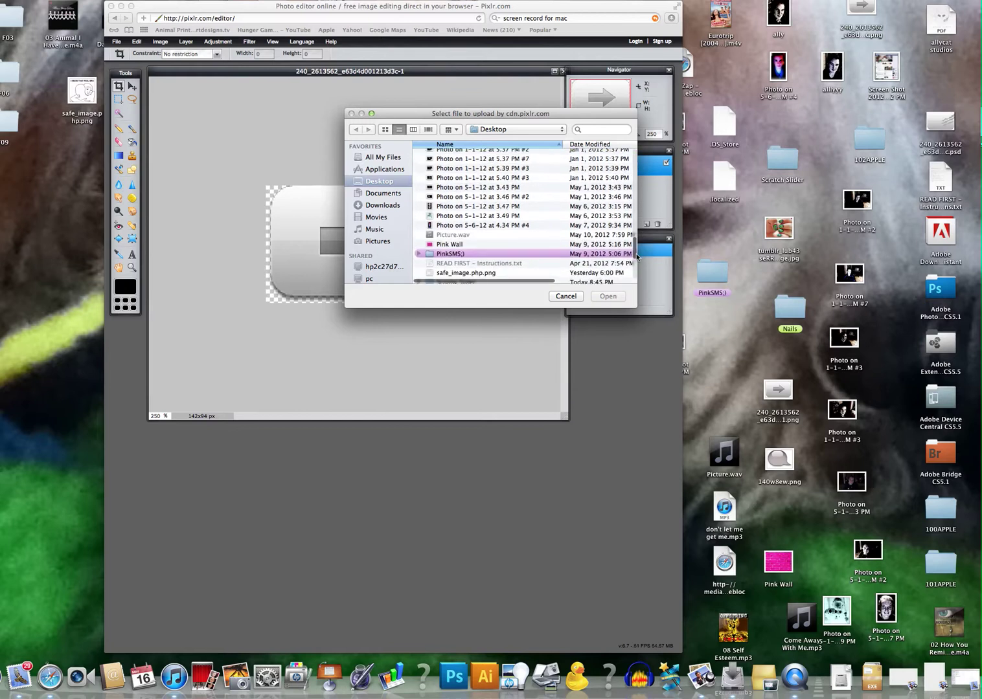
click(467, 244)
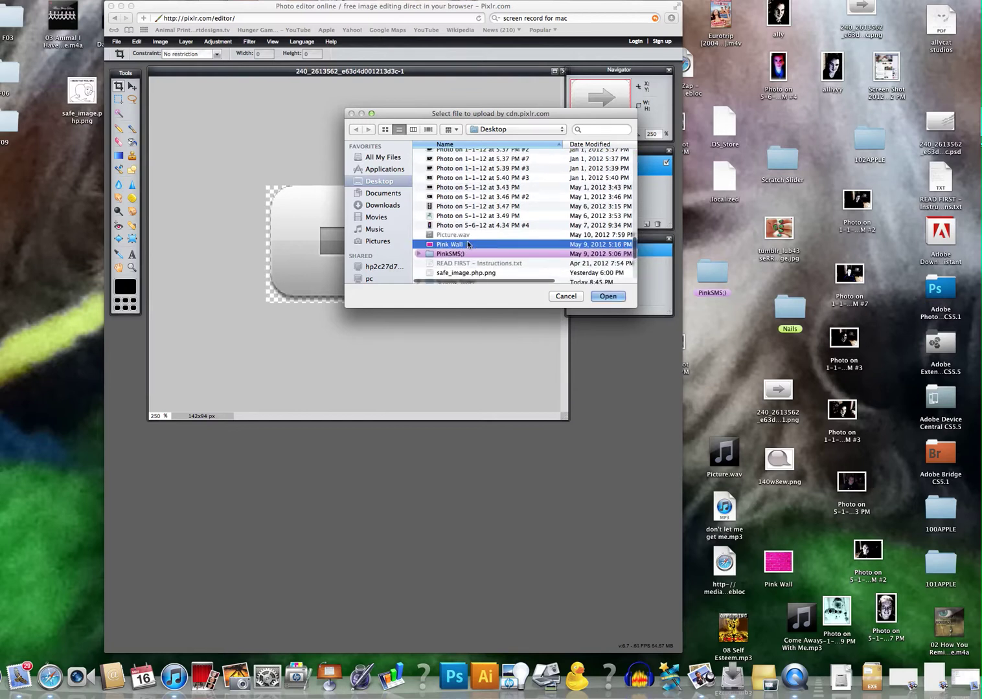
click(607, 296)
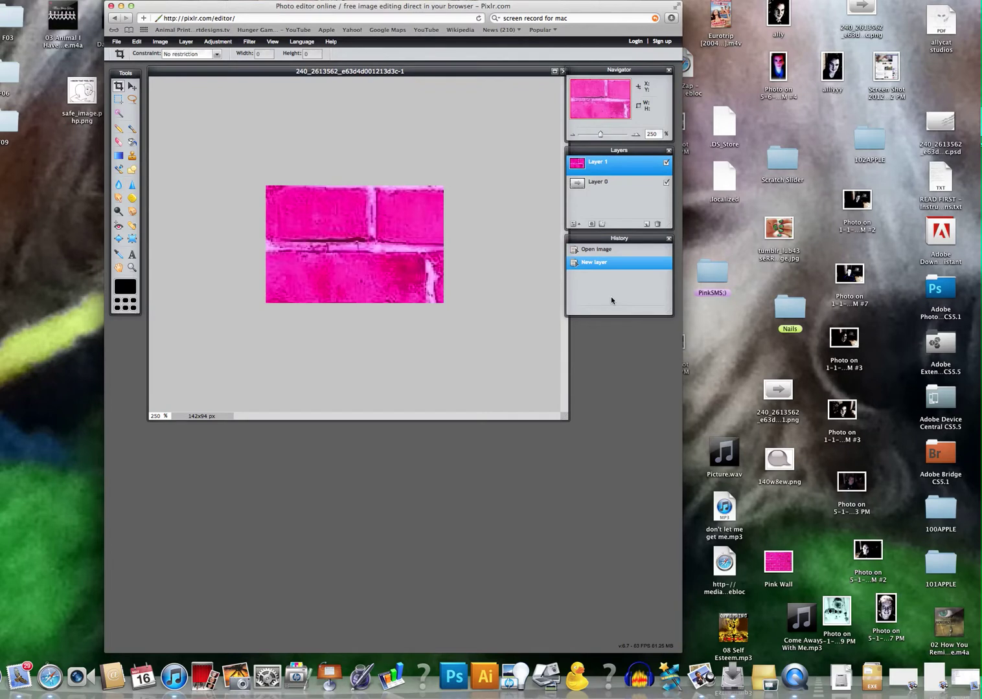
click(137, 42)
Free-transform the Pink Wall layer, scaling it down to cover the 142x94 canvas.
click(149, 114)
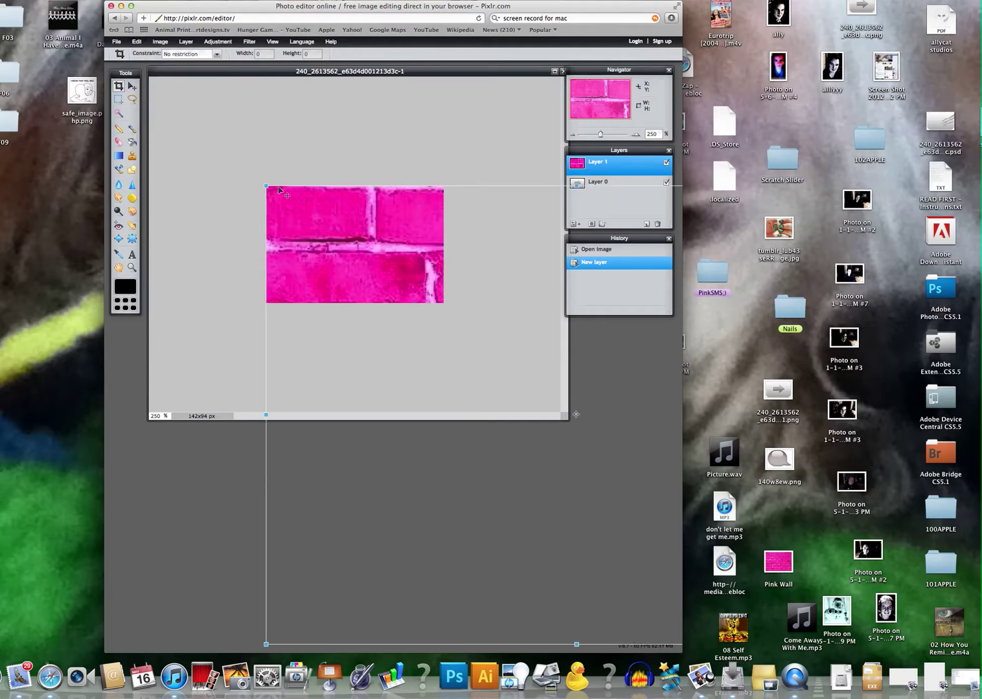
drag(264, 186, 390, 310)
drag(516, 358, 300, 200)
drag(215, 149, 242, 186)
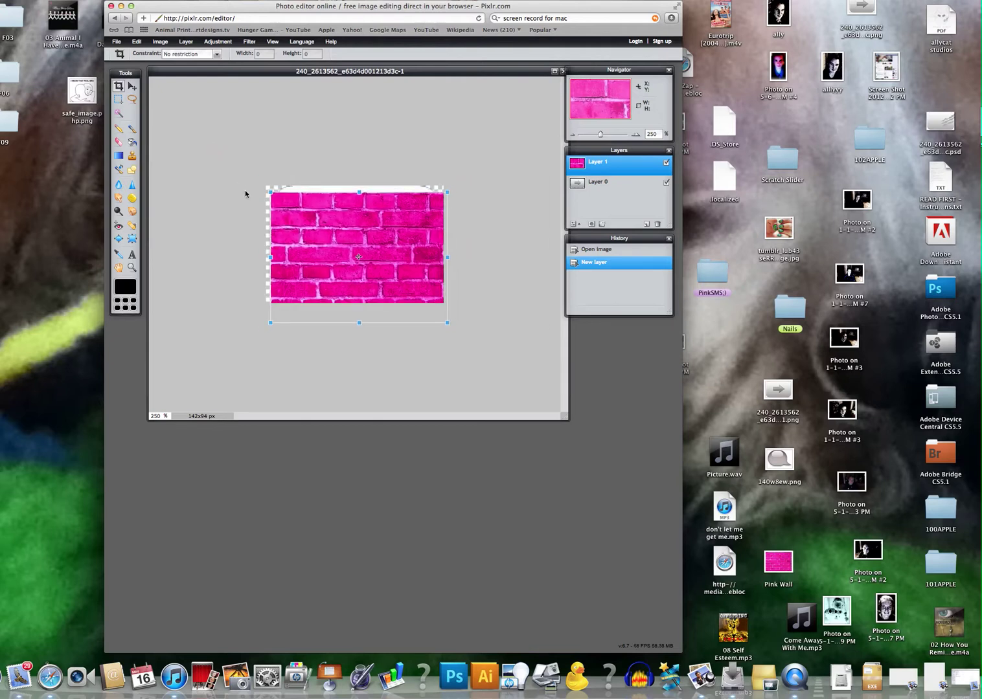
drag(308, 209, 308, 208)
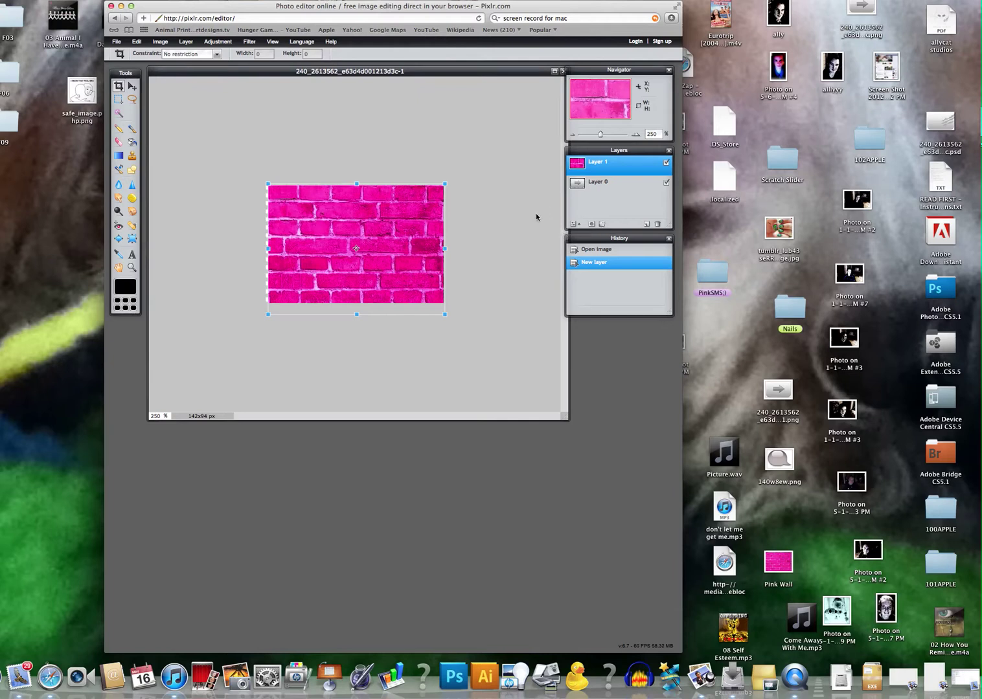
key(Return)
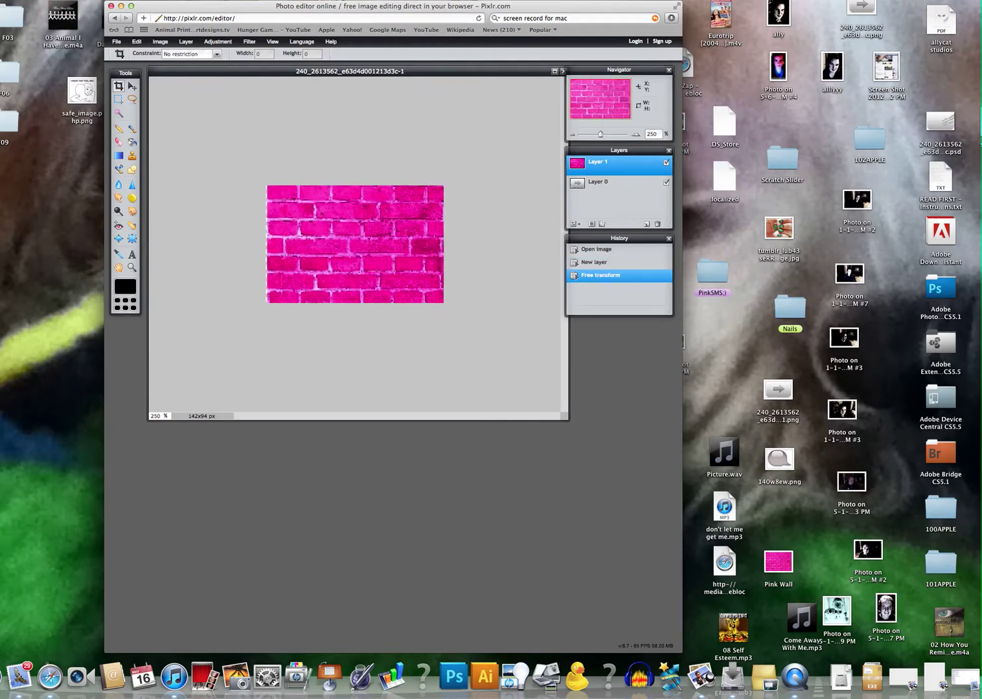
Rearrange the layers, make Layer 0 active and hide the Pink Wall layer.
click(666, 164)
click(666, 164)
click(667, 185)
mouse_move(638, 167)
mouse_down()
mouse_move(636, 198)
mouse_move(638, 165)
mouse_up()
click(667, 164)
click(667, 163)
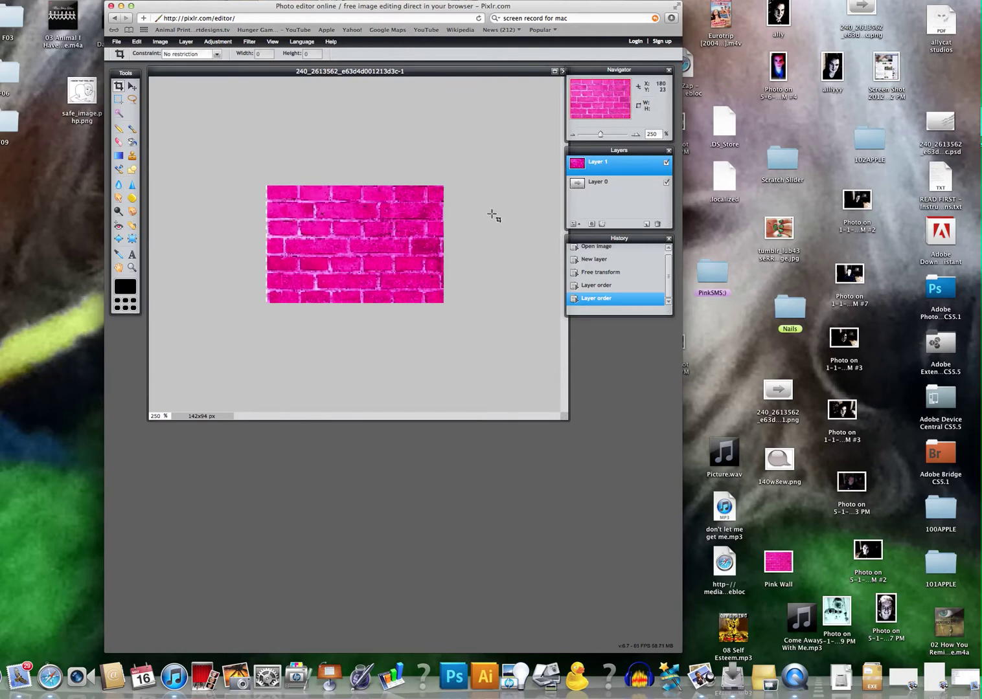
click(602, 186)
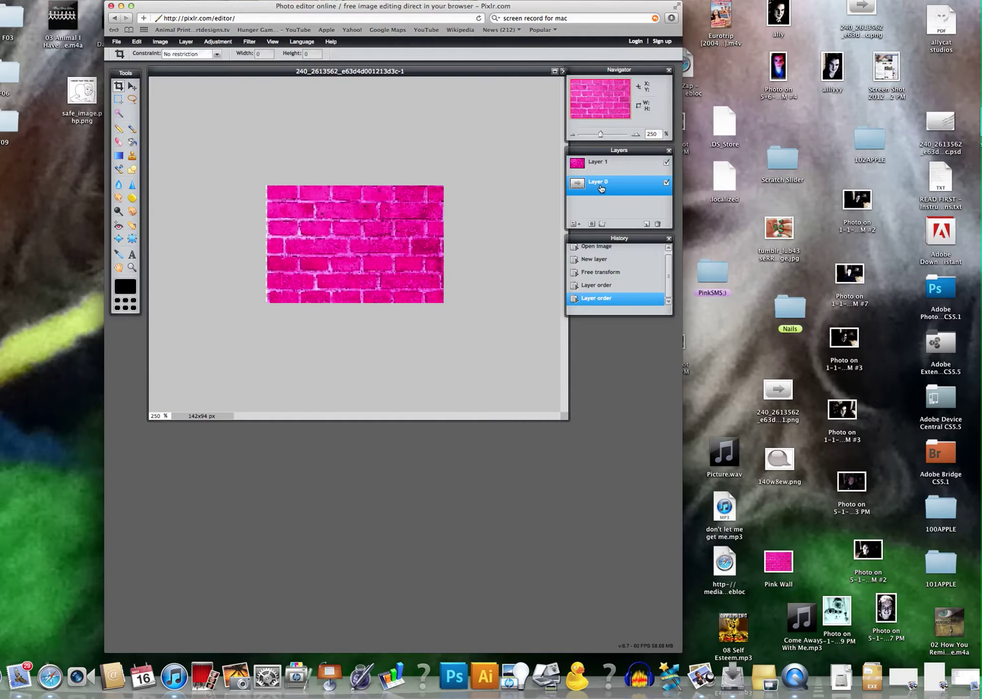
click(666, 164)
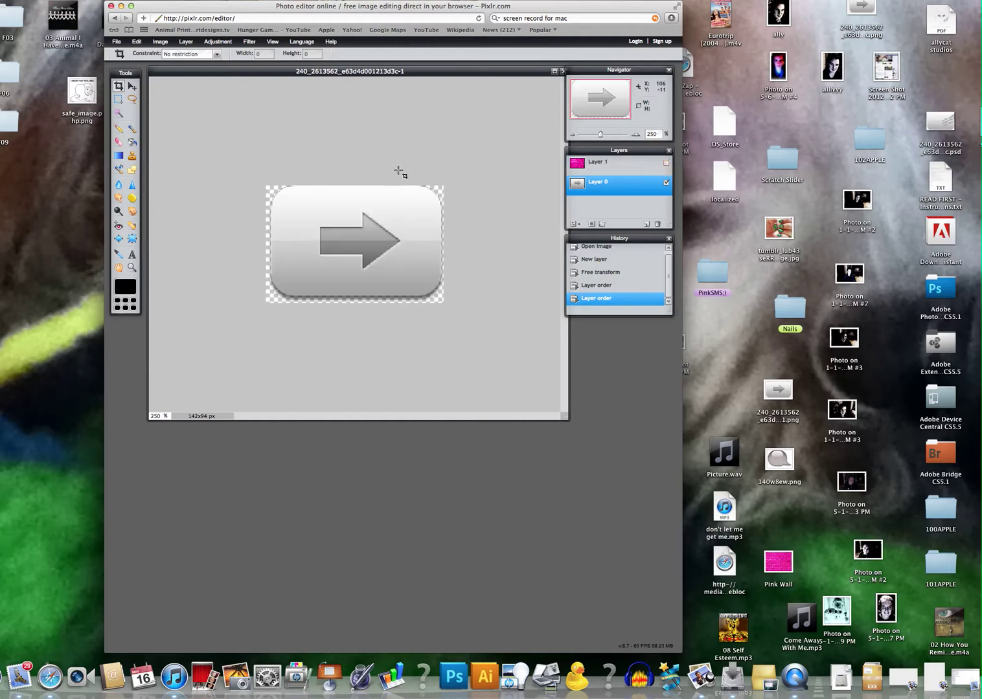
Select the arrow button's pixels on Layer 0, then activate and show the Pink Wall layer.
click(136, 42)
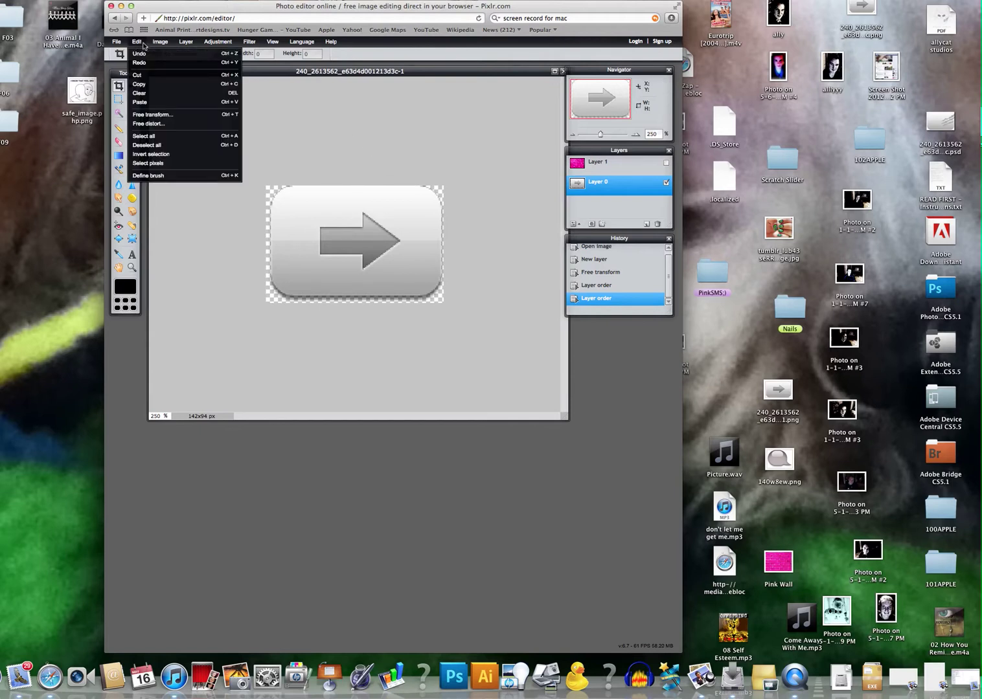
click(156, 163)
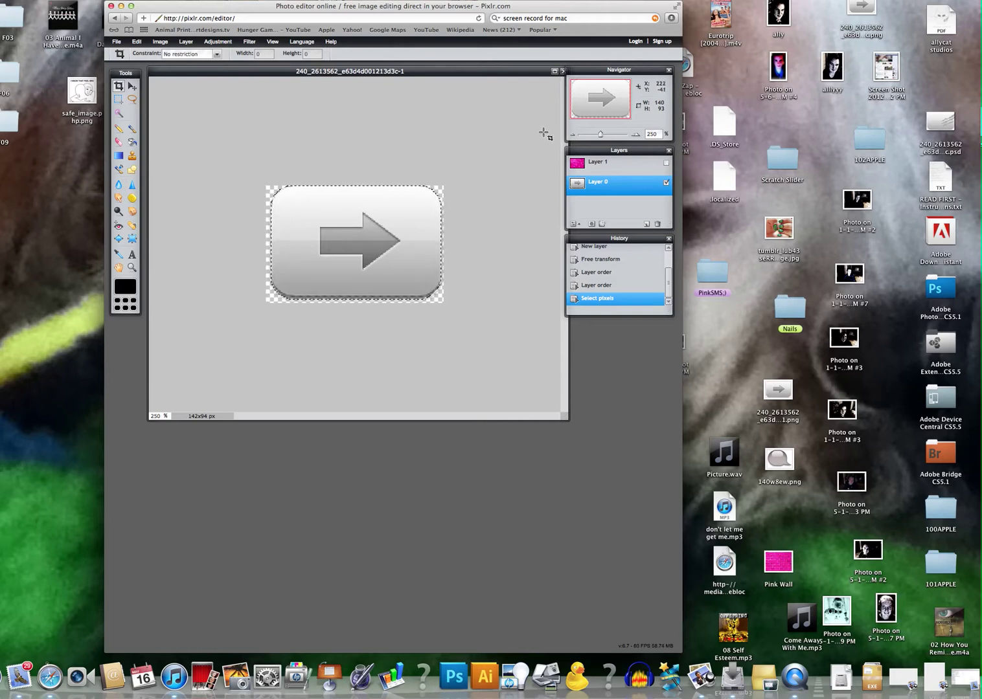
click(607, 166)
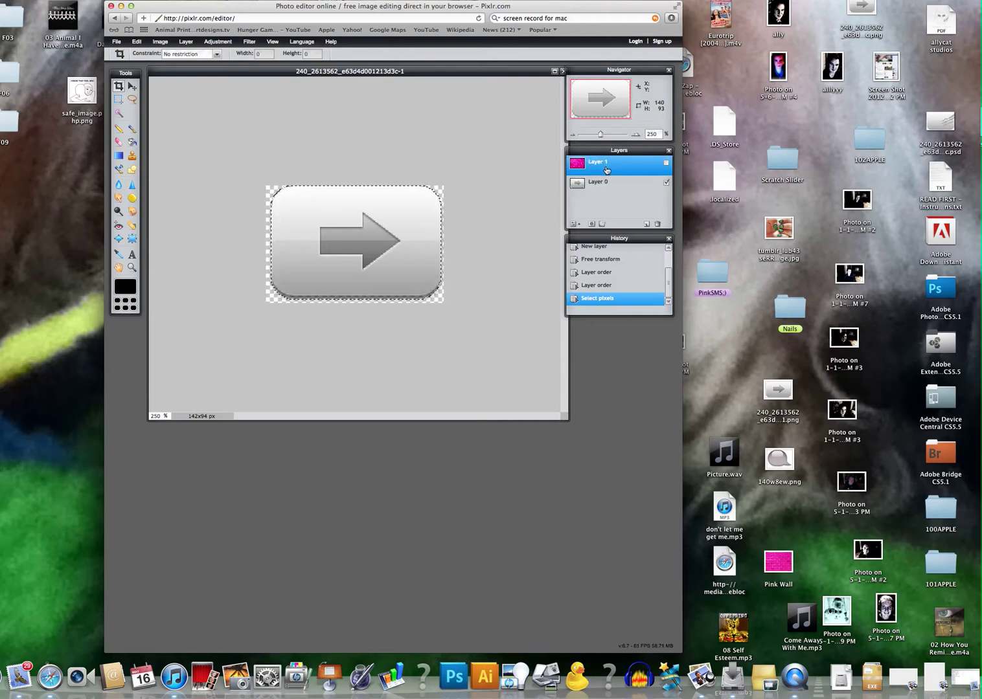
click(666, 163)
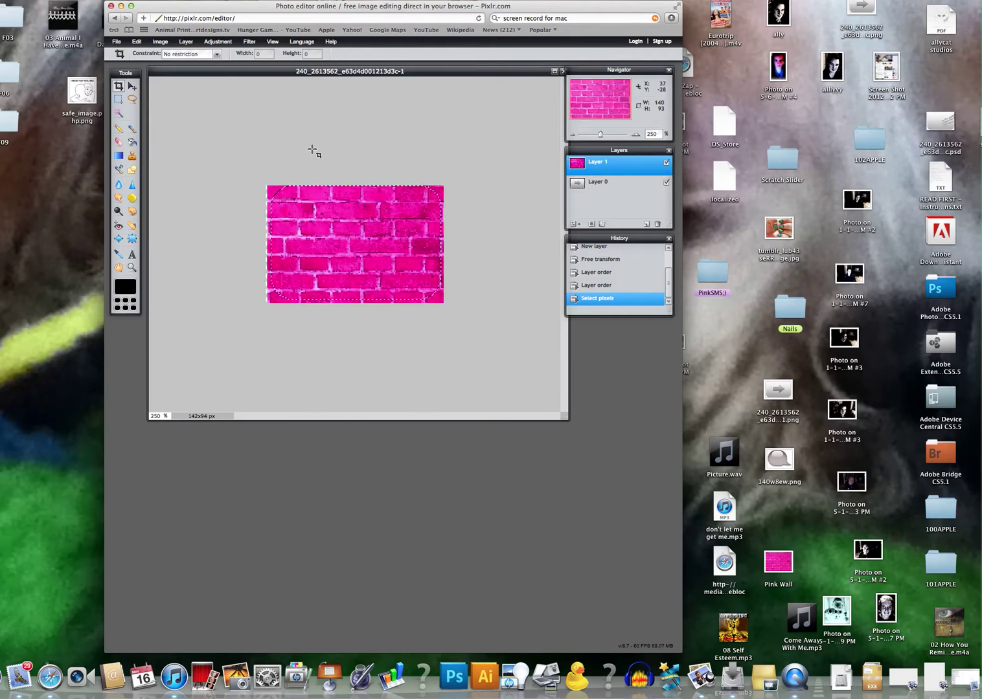
Invert the selection, clear the bricks outside the button shape, and deselect all.
click(137, 42)
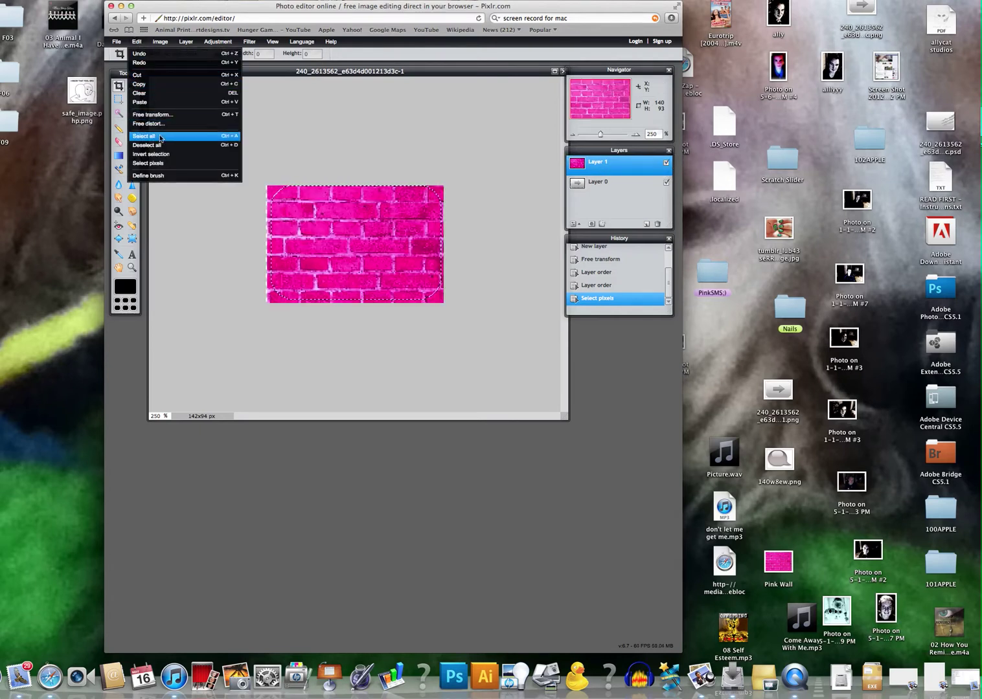
click(162, 154)
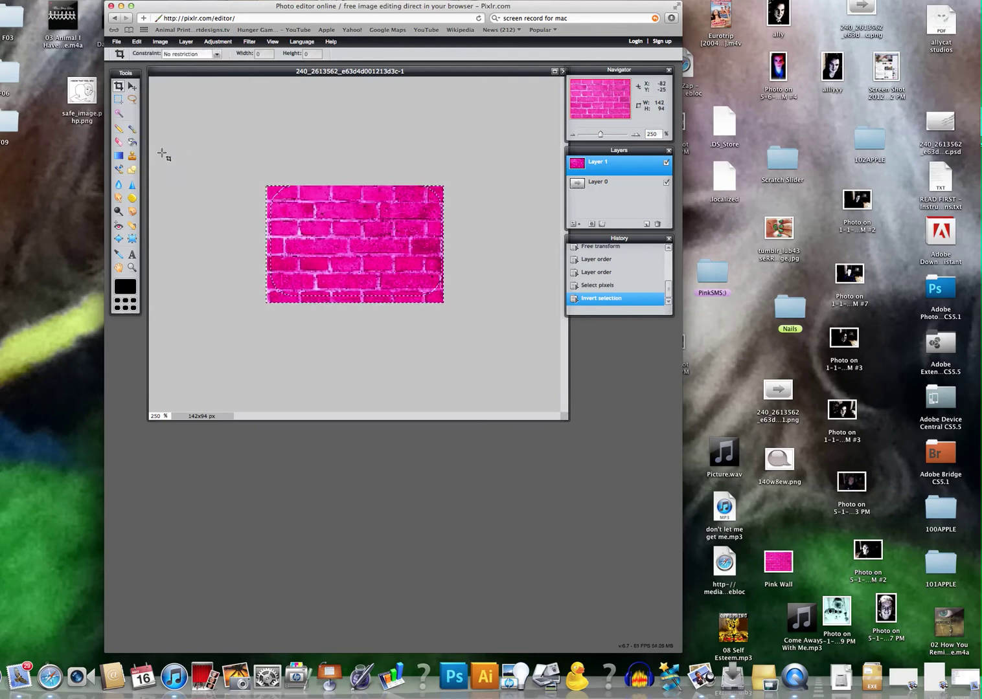
click(137, 43)
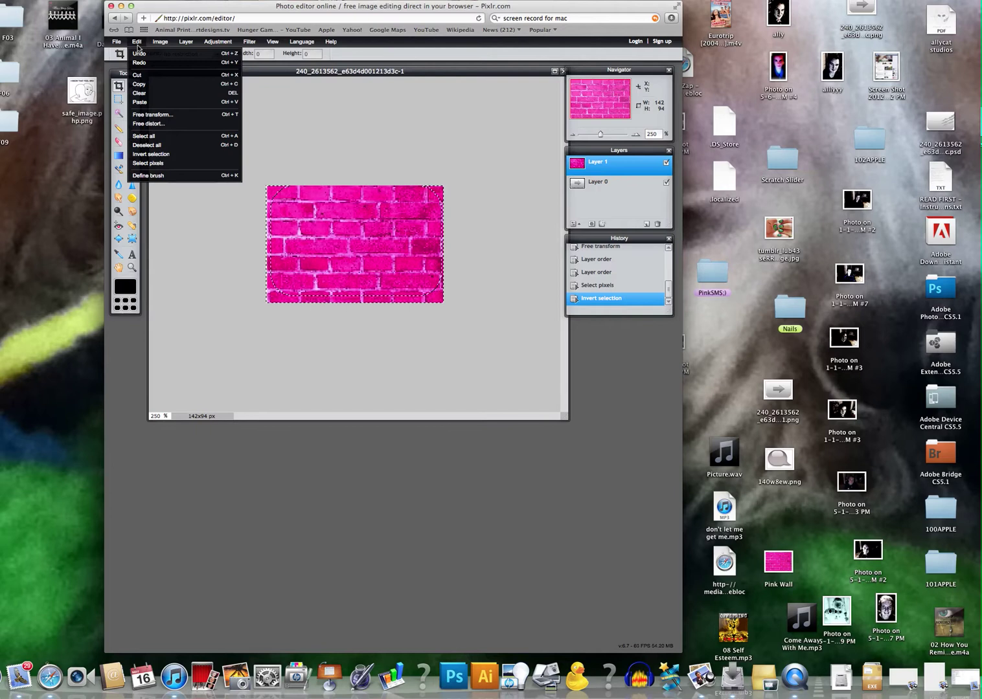
click(143, 93)
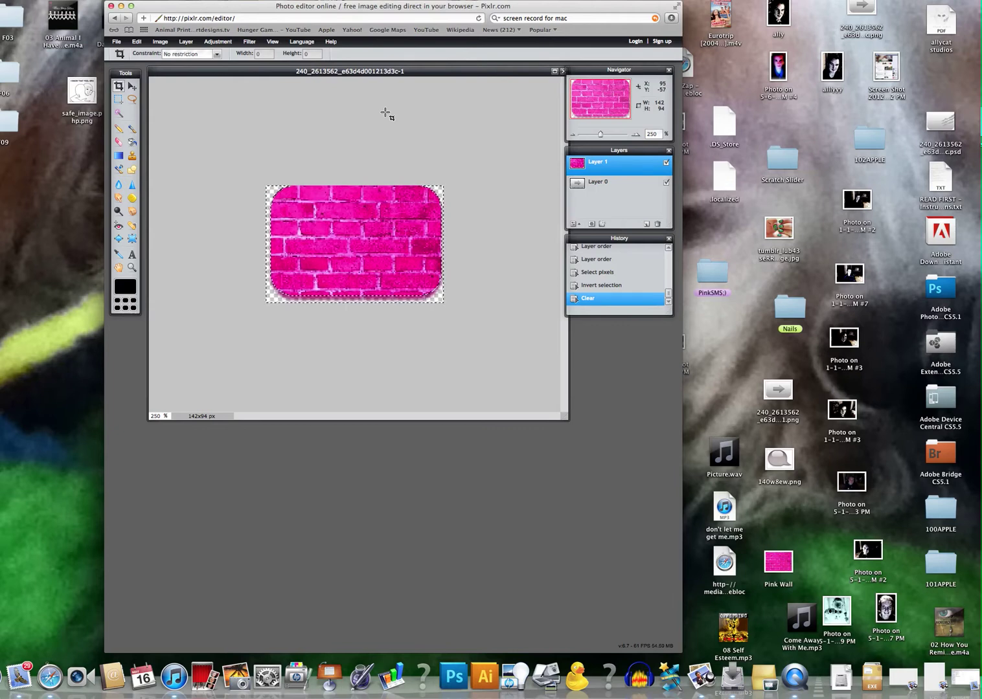
click(136, 41)
click(159, 145)
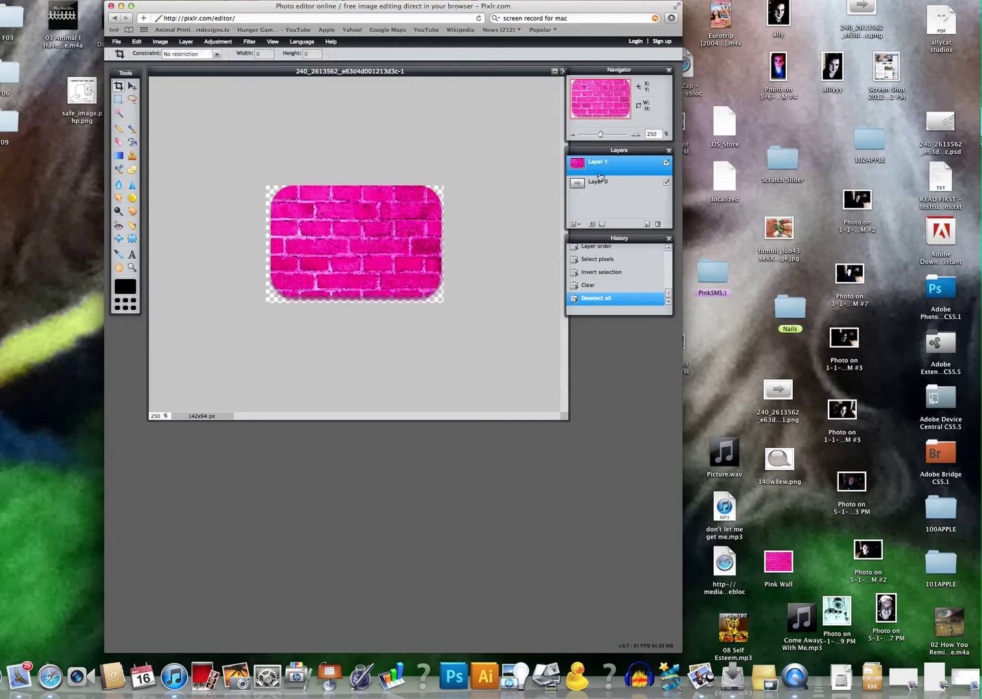
Add the Scooby-Doo picture from the Desktop as a new layer.
click(186, 41)
click(205, 84)
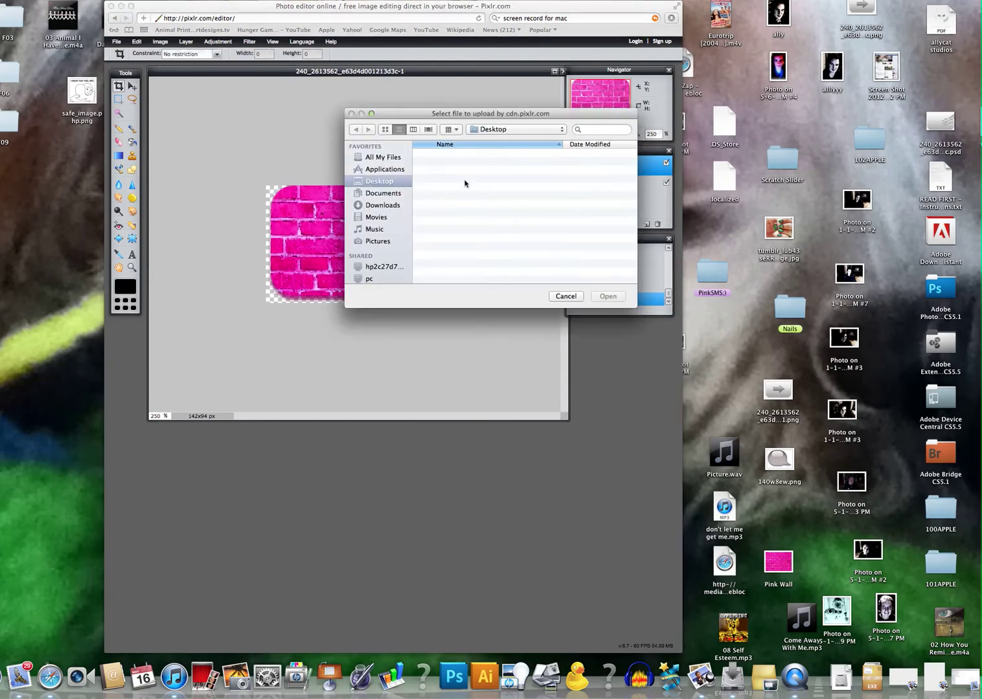
drag(635, 166, 636, 209)
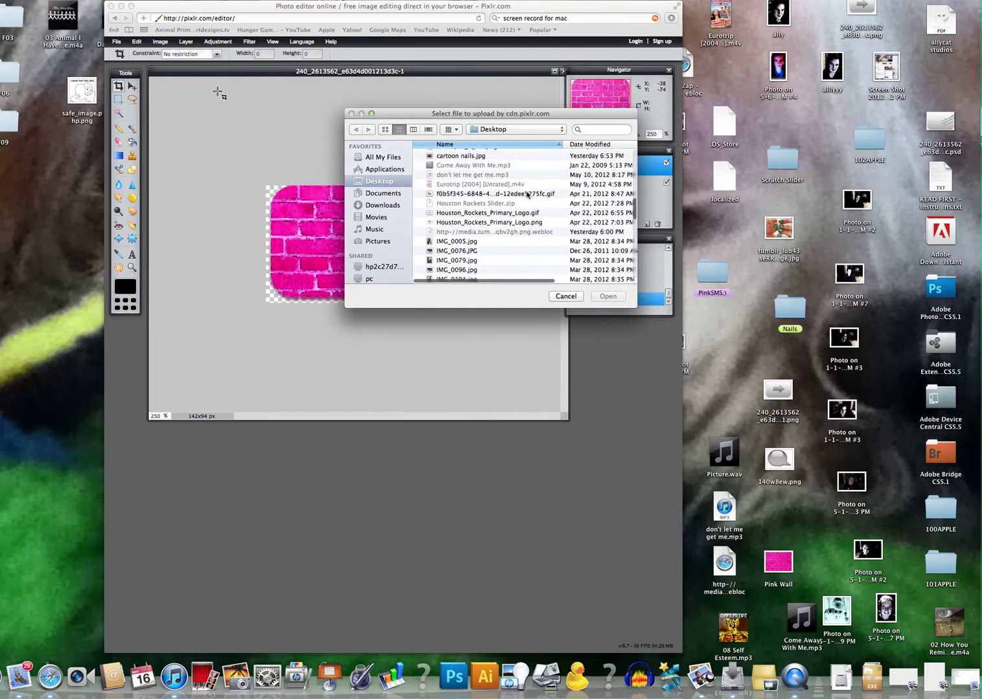
click(529, 193)
click(608, 296)
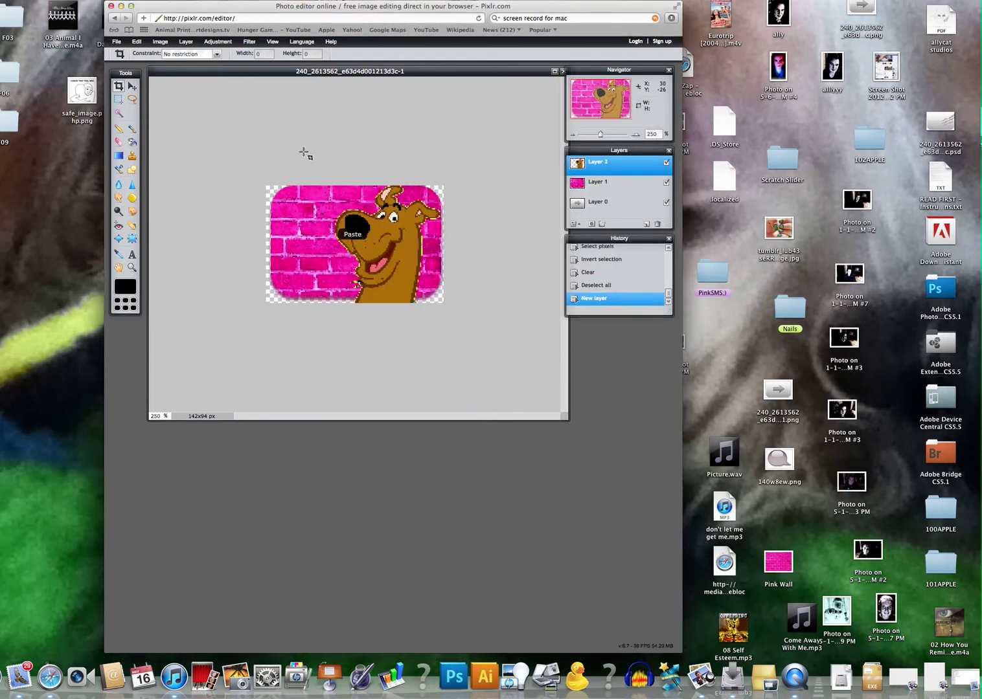
Free-transform the Scooby-Doo layer smaller and place it over the pink bricks.
click(137, 42)
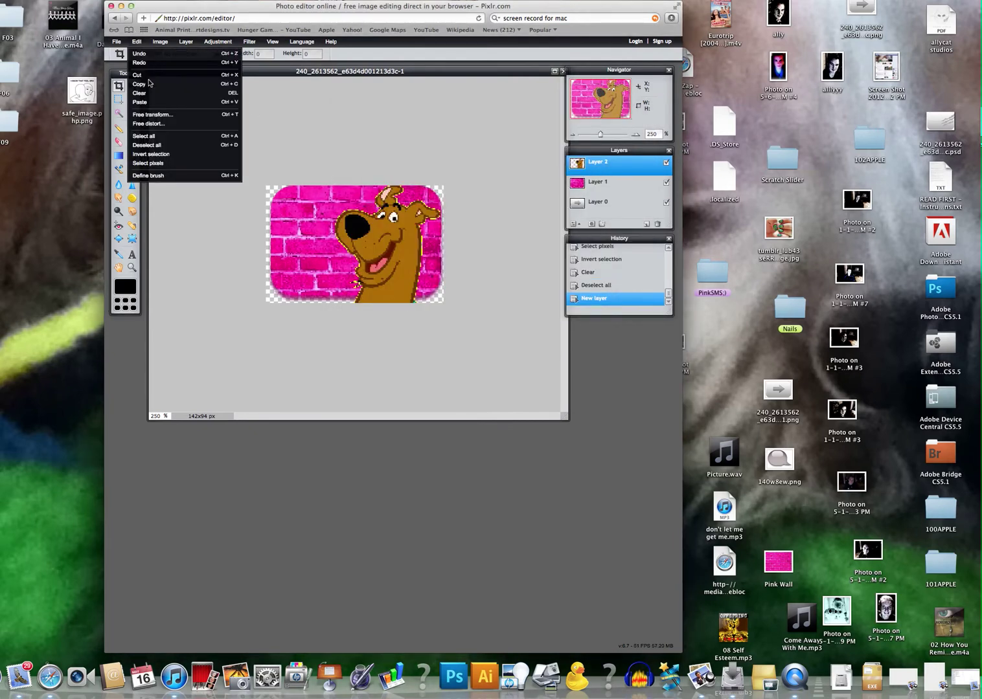
click(153, 114)
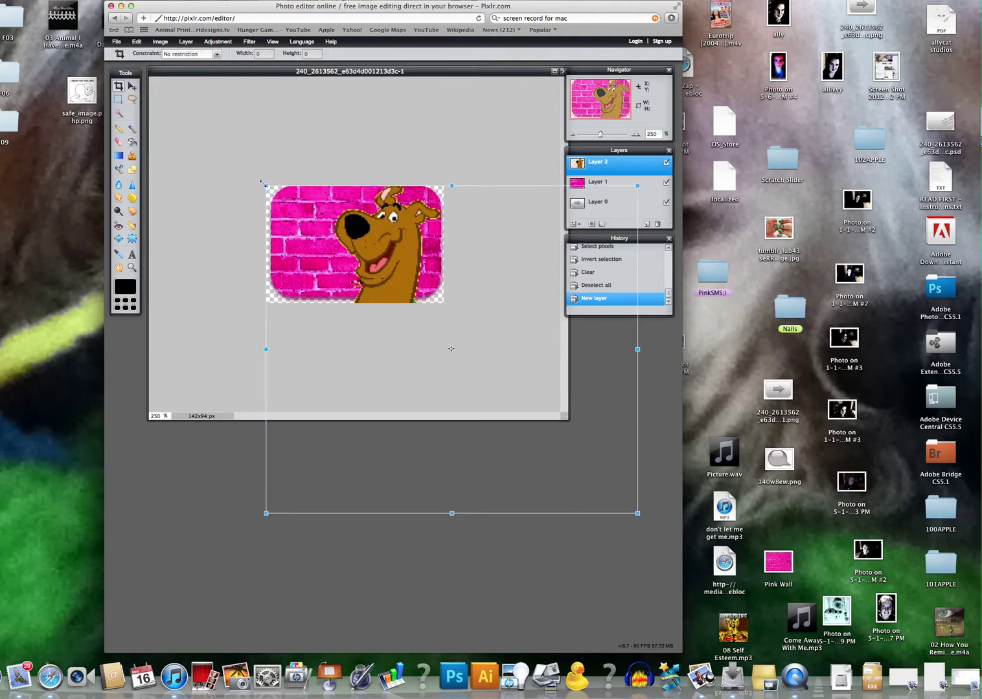
drag(262, 184, 377, 281)
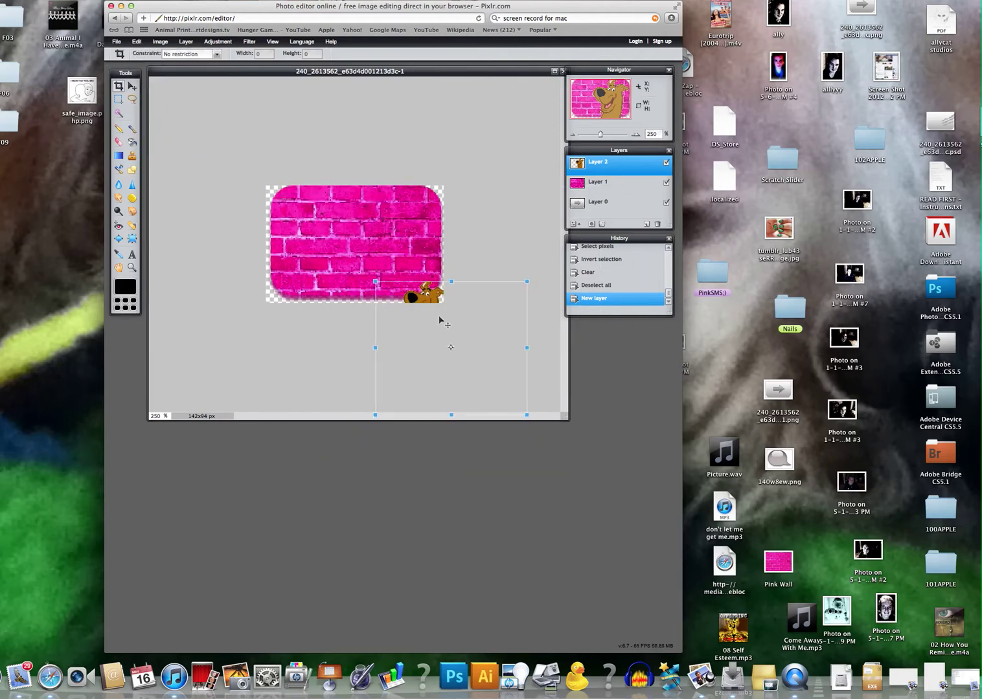
drag(441, 323, 358, 224)
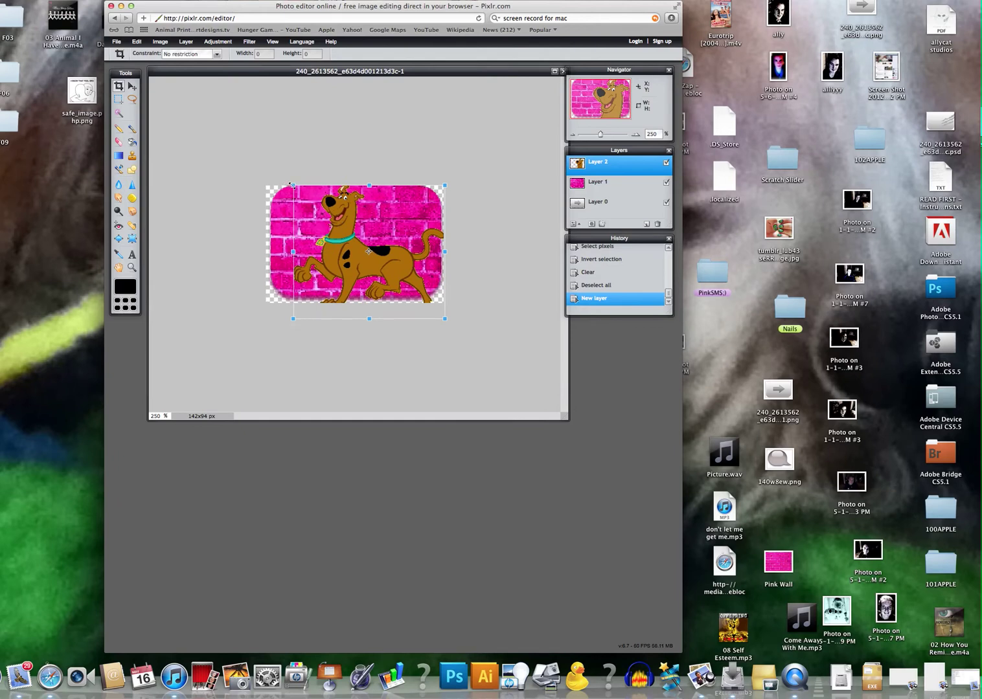
drag(290, 185, 335, 241)
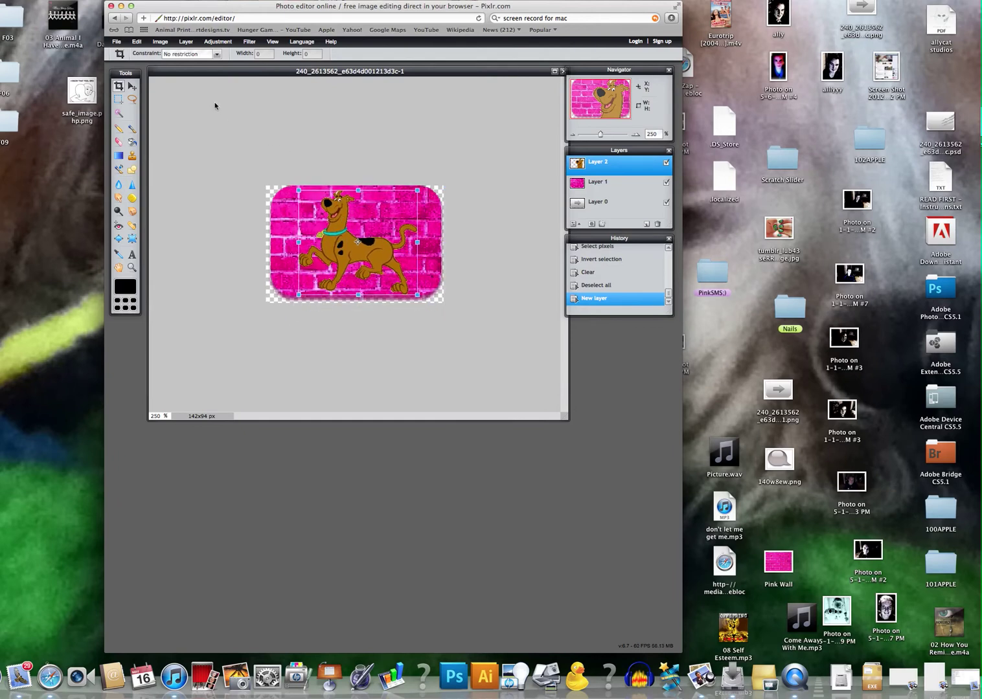
key(Return)
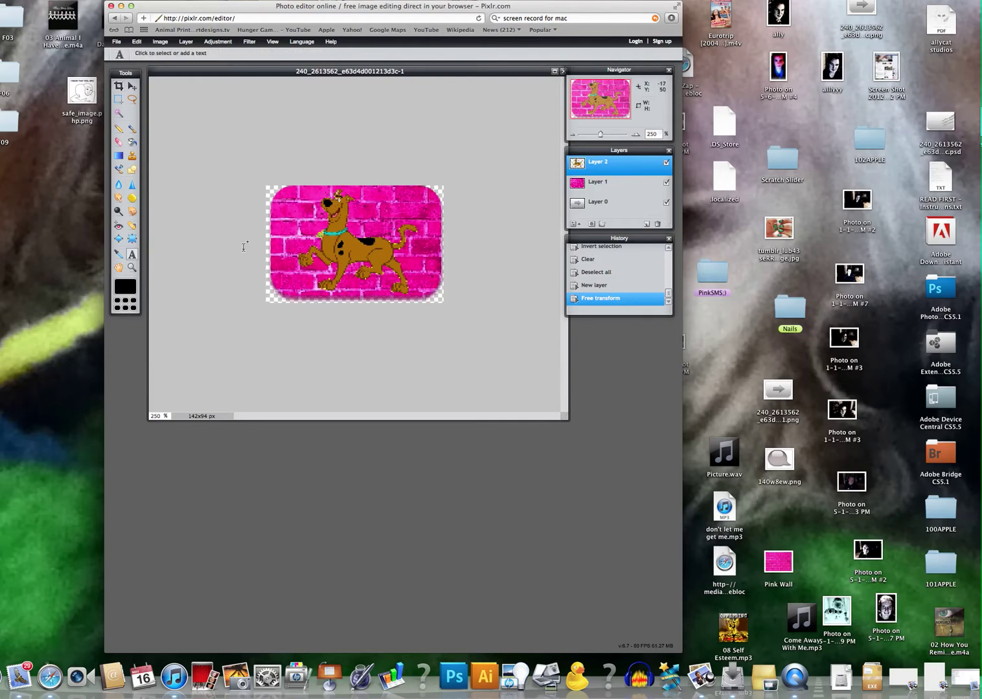
Add a first name in white Verdana text on the bricks and shift it left to show fully.
click(337, 278)
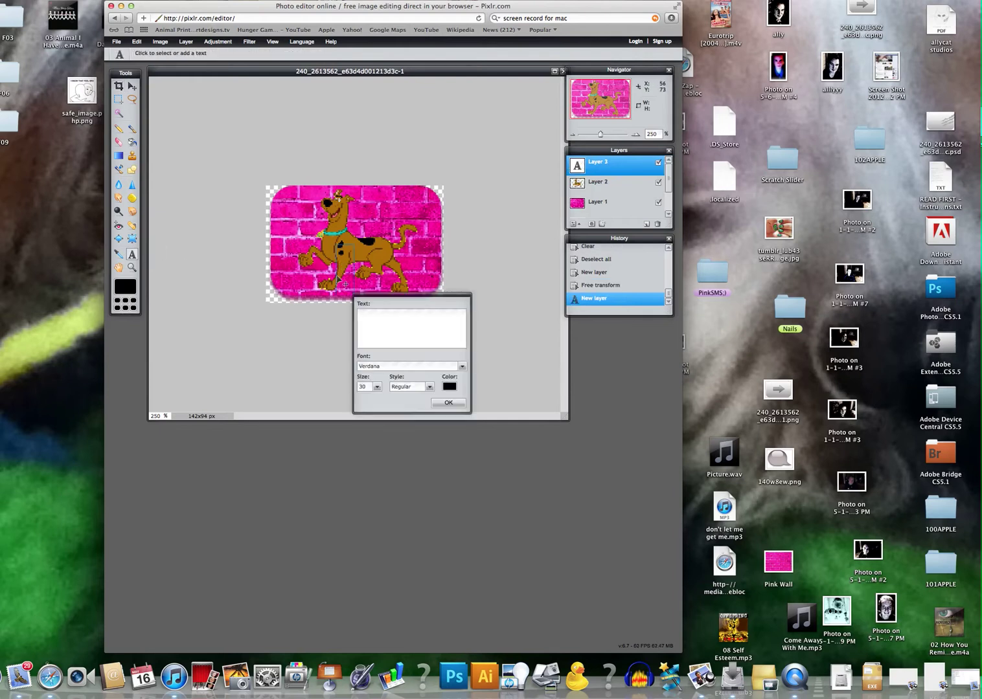
text(Allyson)
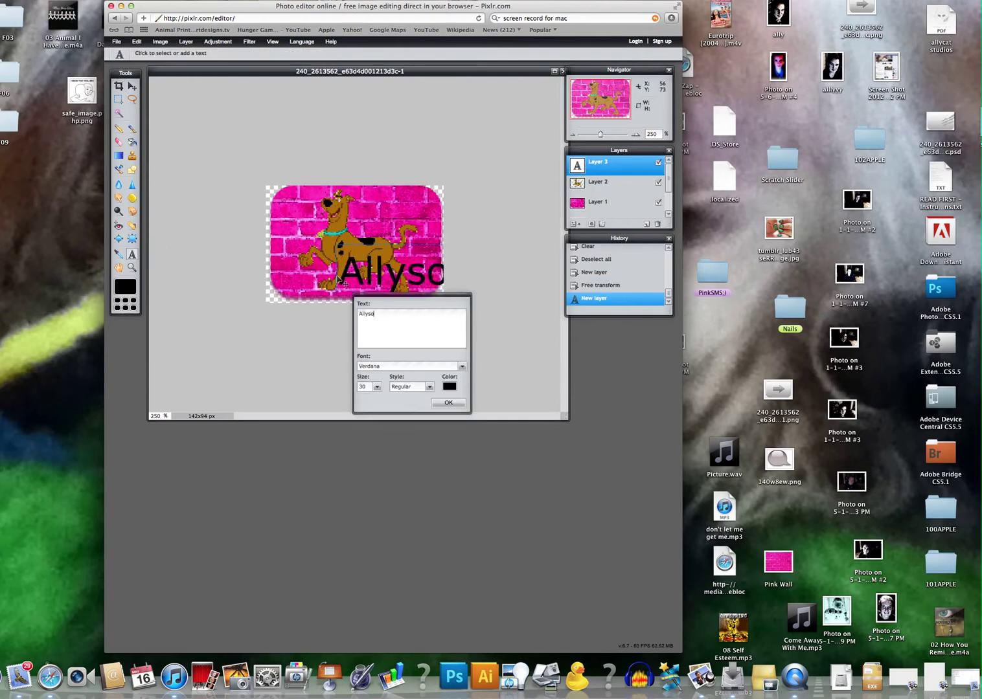
click(449, 388)
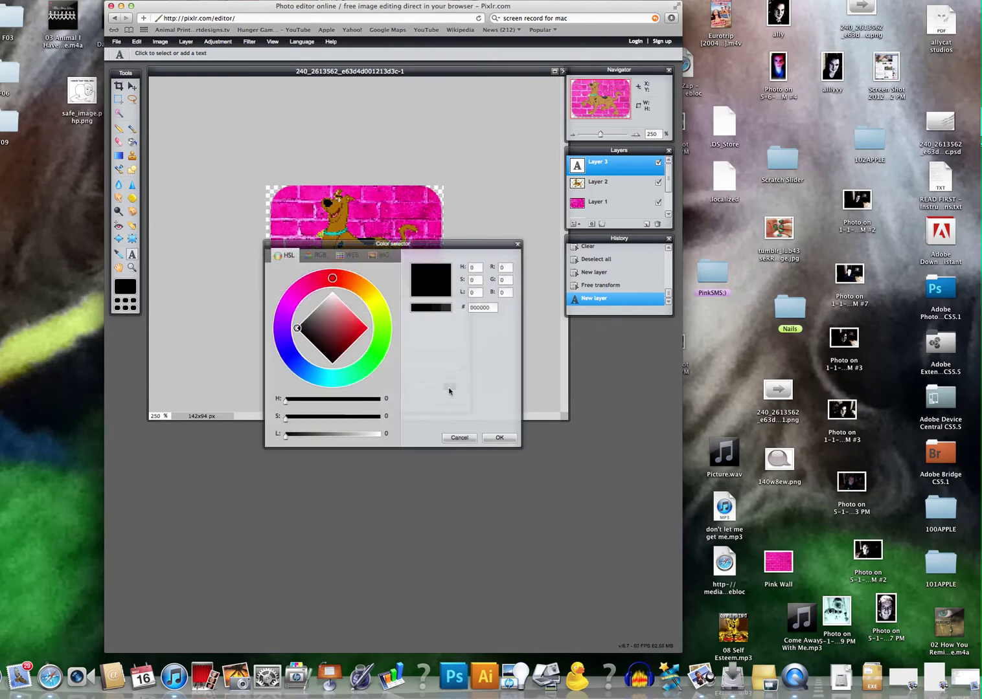
click(379, 435)
click(498, 438)
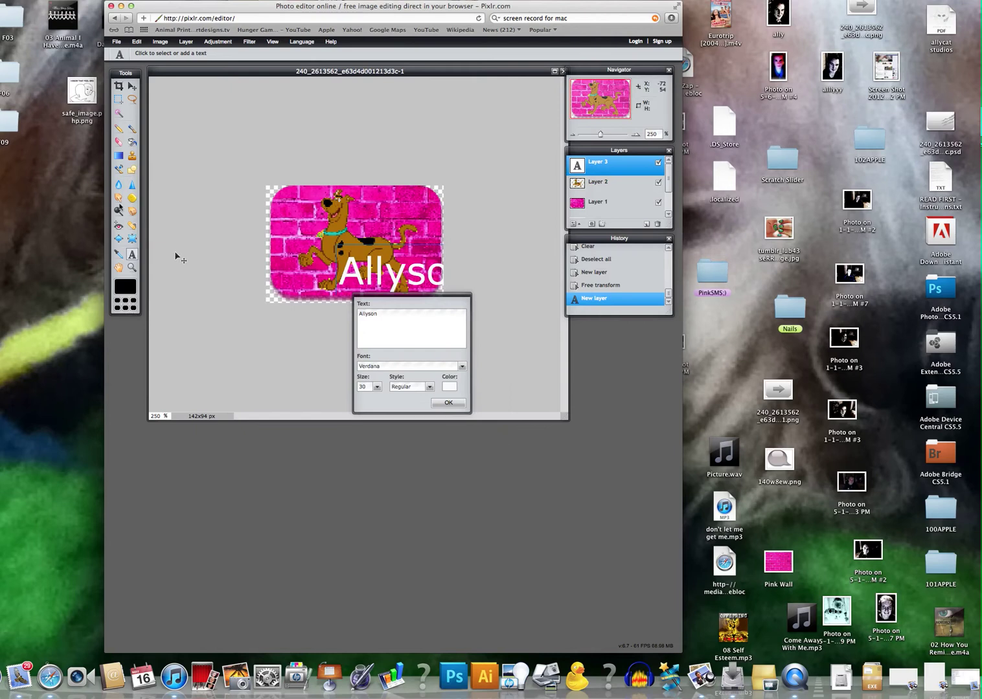
click(447, 404)
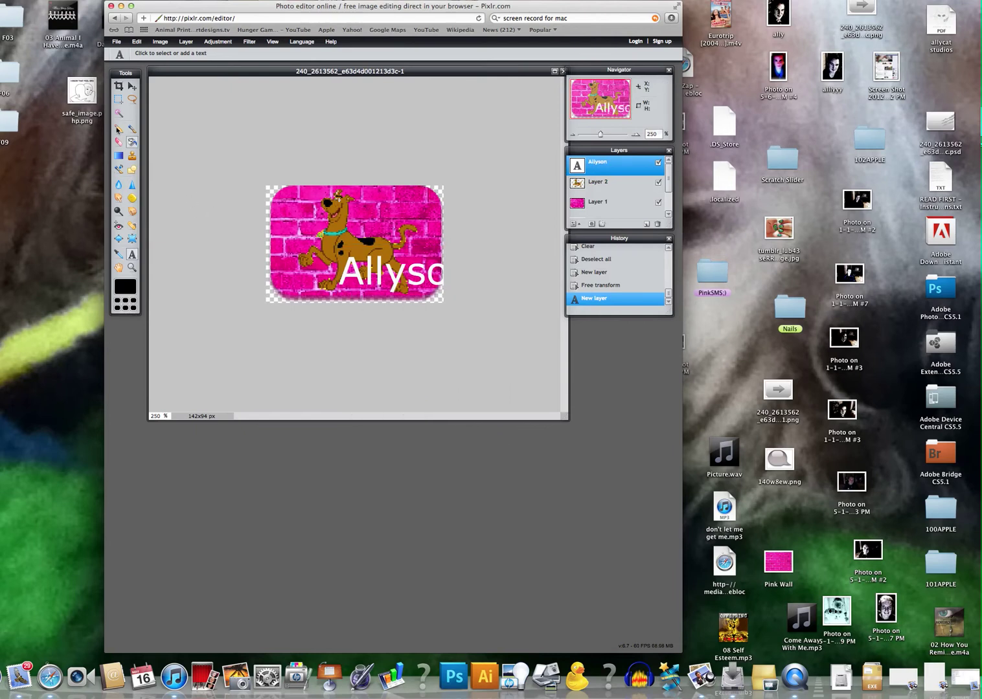
click(132, 86)
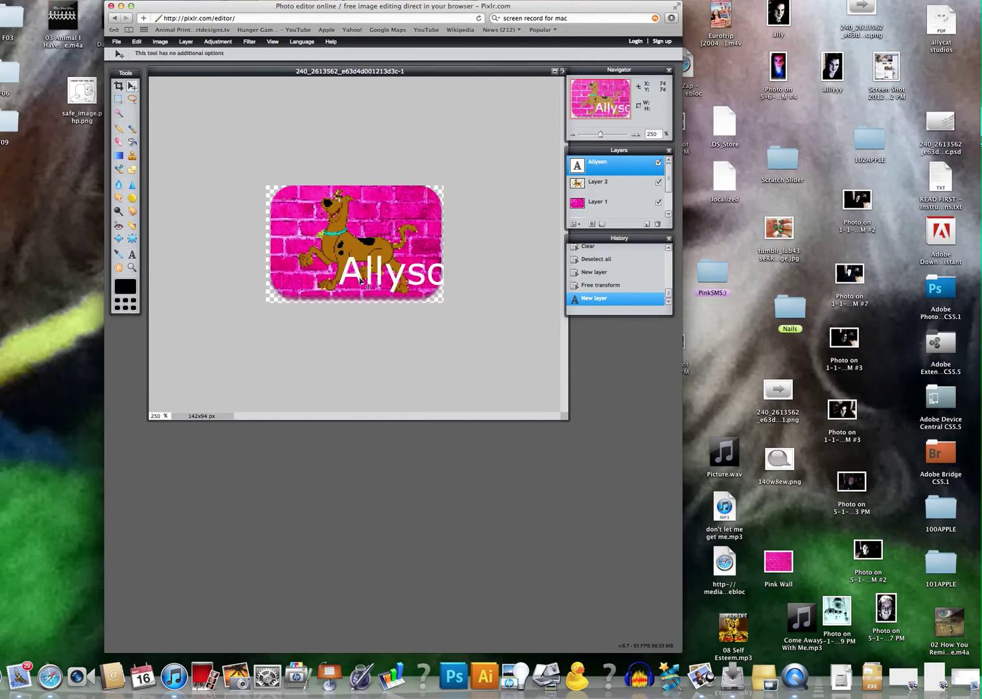
drag(360, 278, 325, 292)
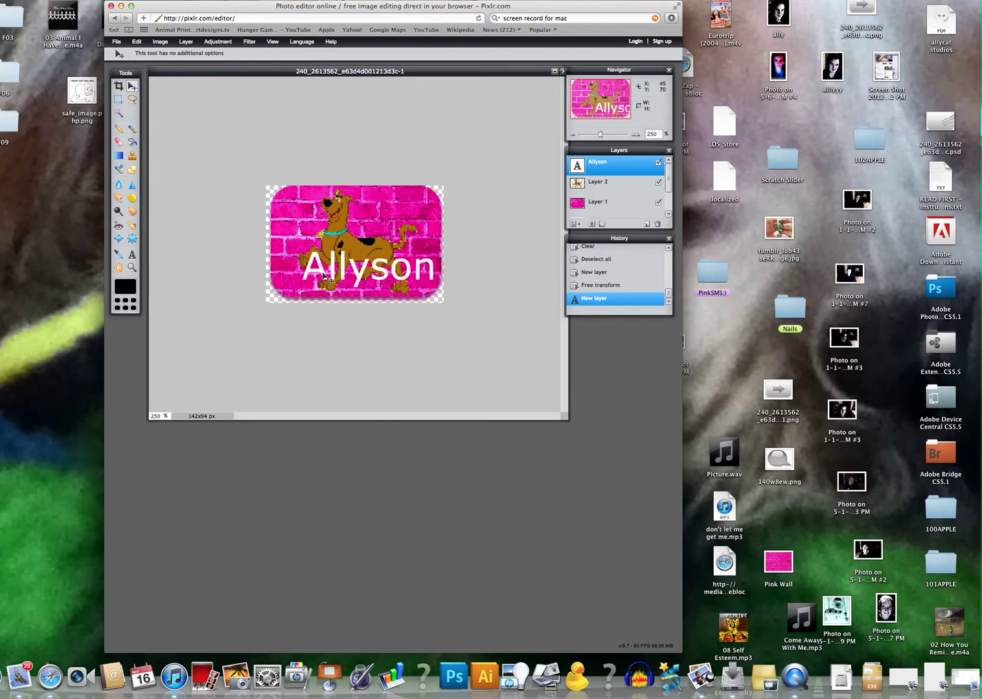
Nudge the name text up and save the image as a transparent full-quality PNG.
mouse_move(331, 278)
mouse_down()
mouse_move(327, 248)
mouse_move(334, 280)
mouse_move(329, 265)
mouse_up()
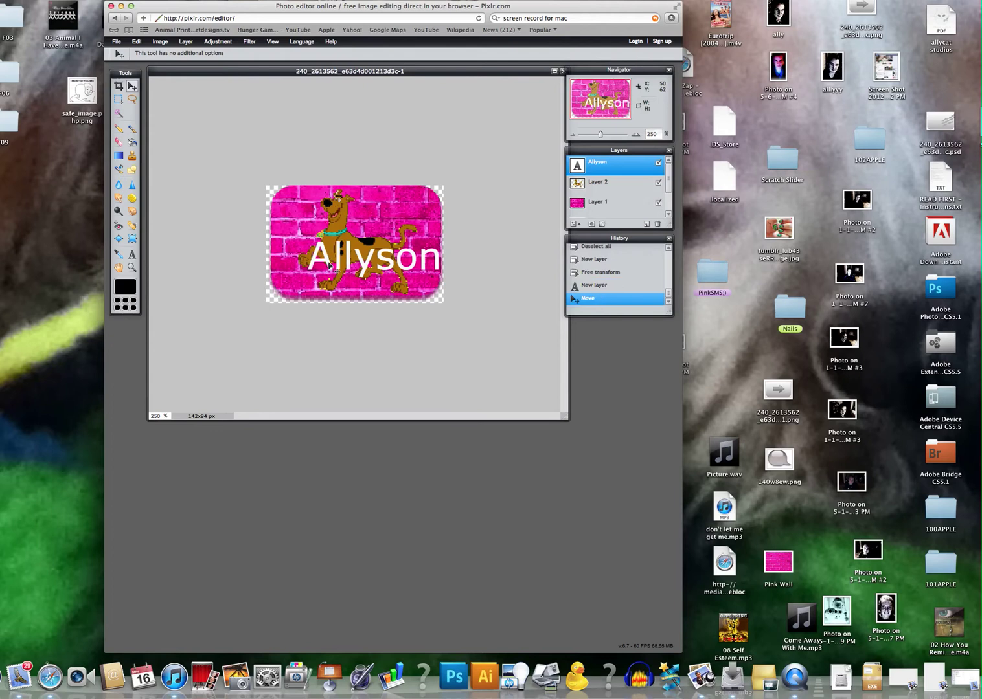
click(117, 41)
click(134, 94)
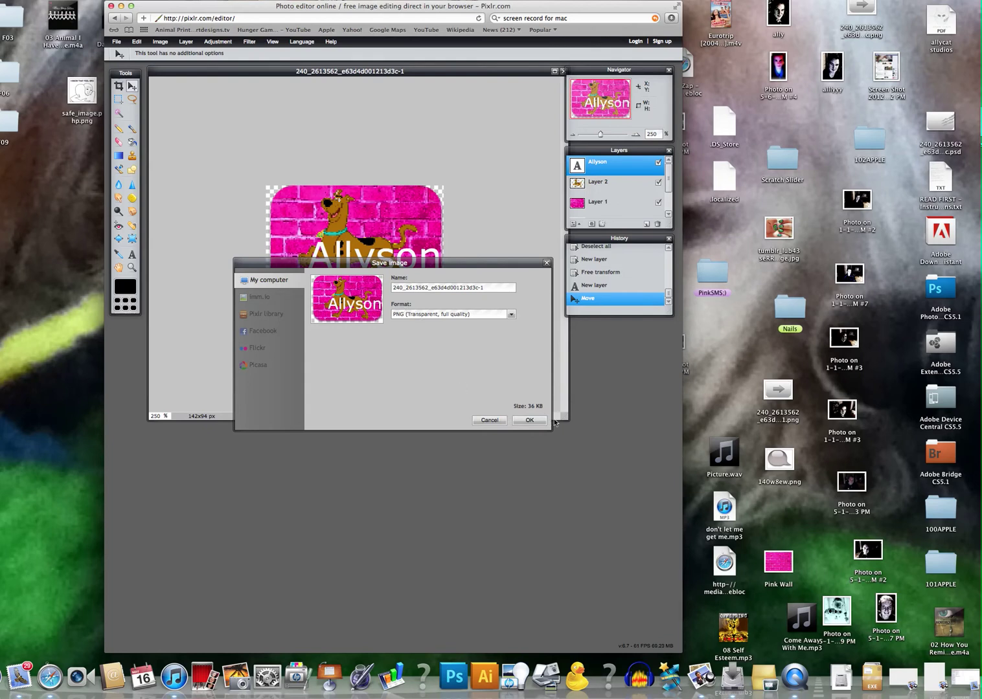
click(529, 420)
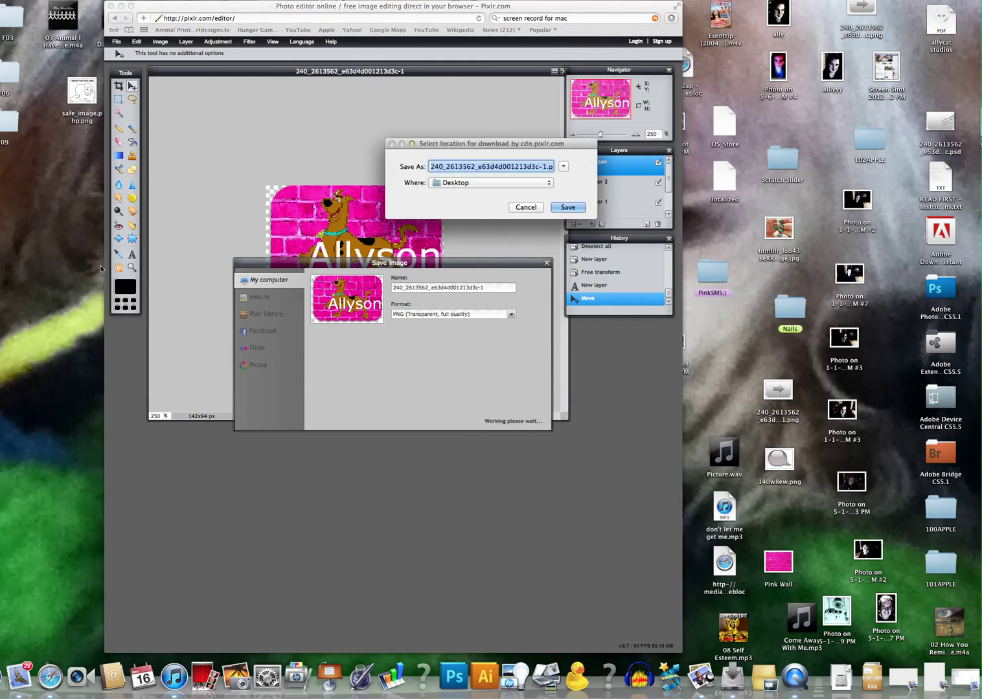
Create a new desktop folder named 'ScoobyDoo Slider'.
right_click(35, 228)
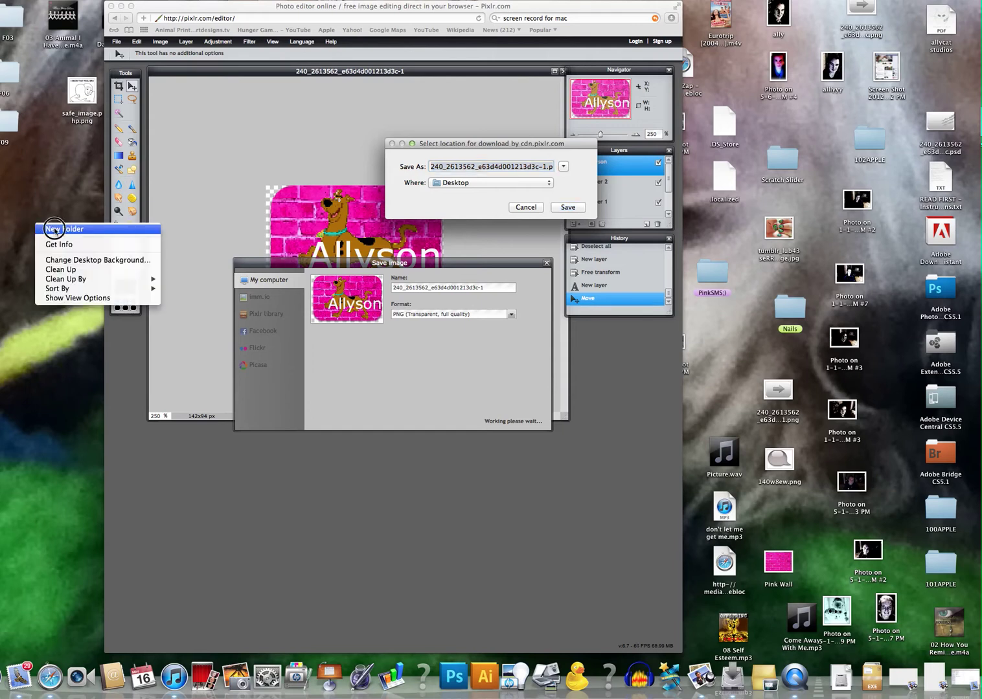
click(51, 228)
click(42, 254)
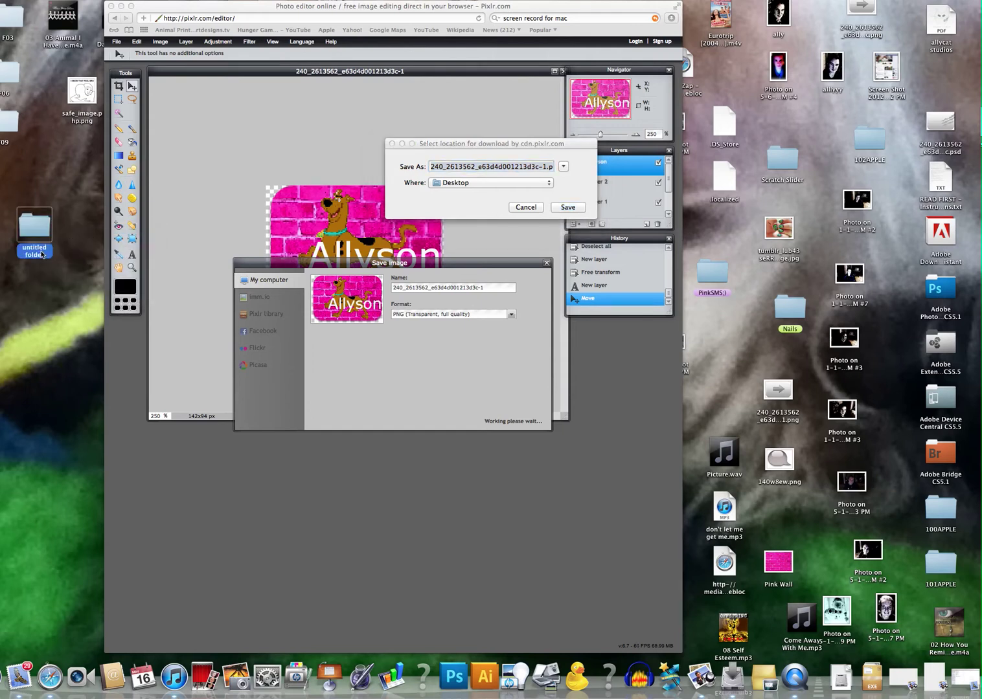
key(Return)
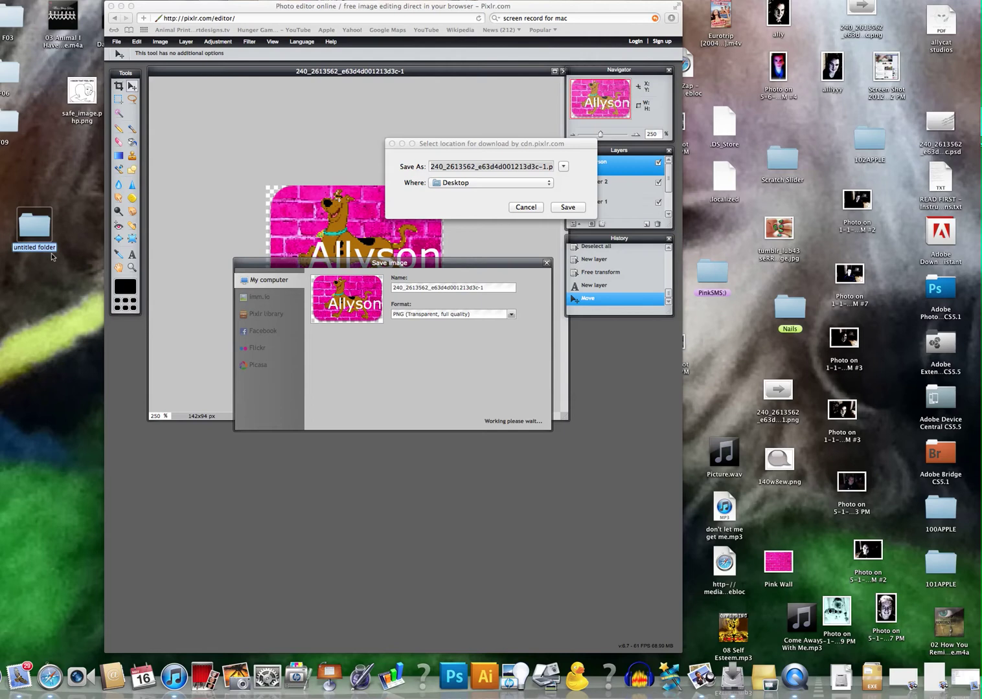
text(ScoobyDoo Slider)
key(Return)
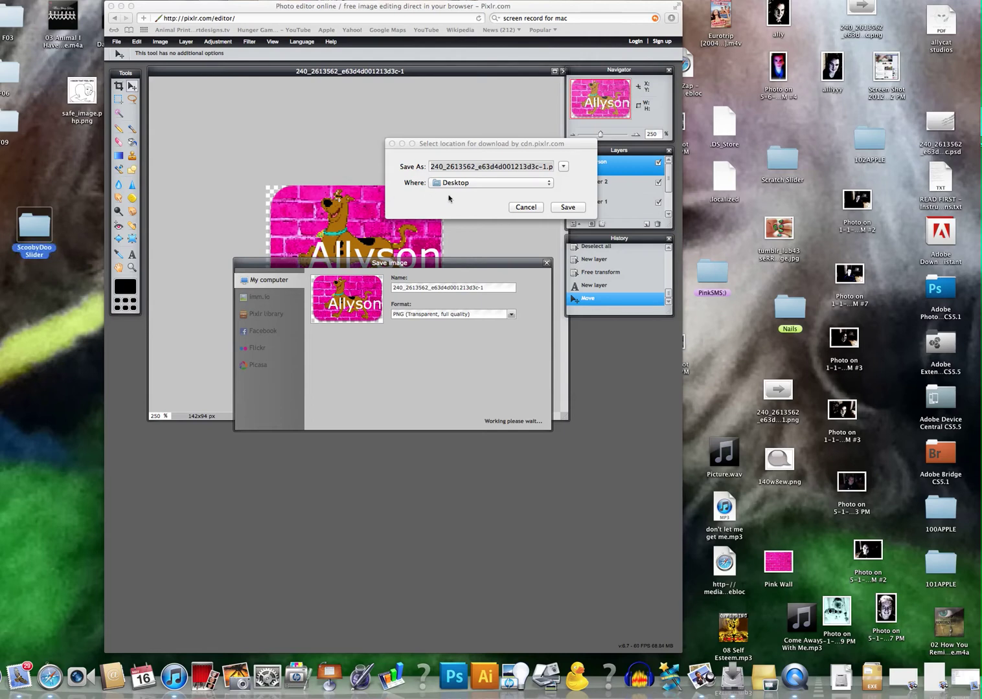
Choose the ScoobyDoo Slider folder as the PNG's download location.
click(469, 186)
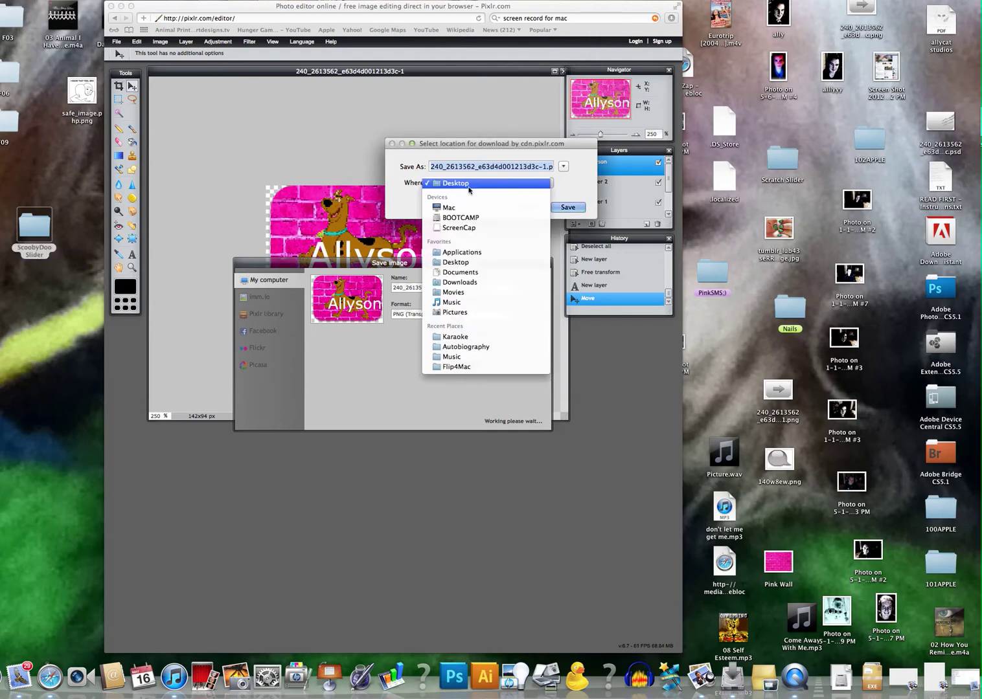
click(495, 261)
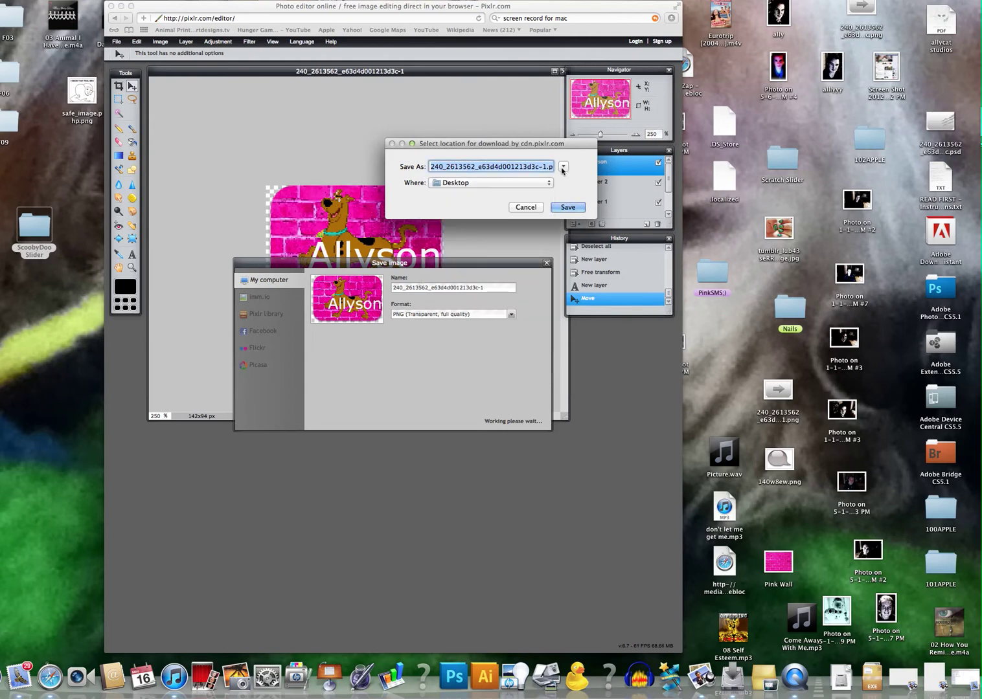
click(563, 166)
click(563, 166)
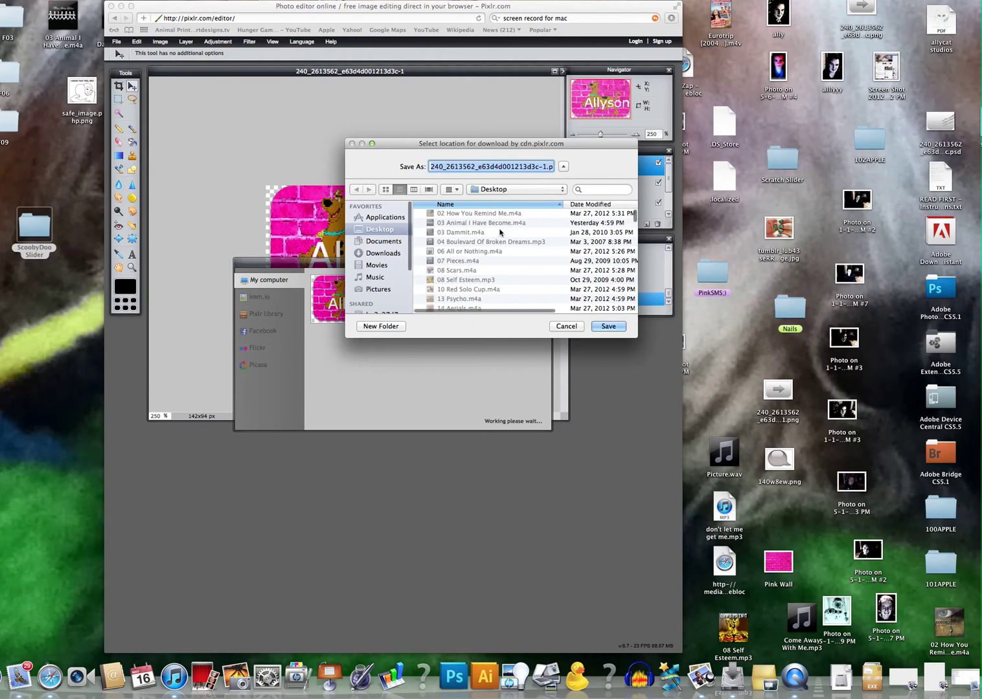
scroll(461, 237, down, 10)
scroll(464, 237, down, 10)
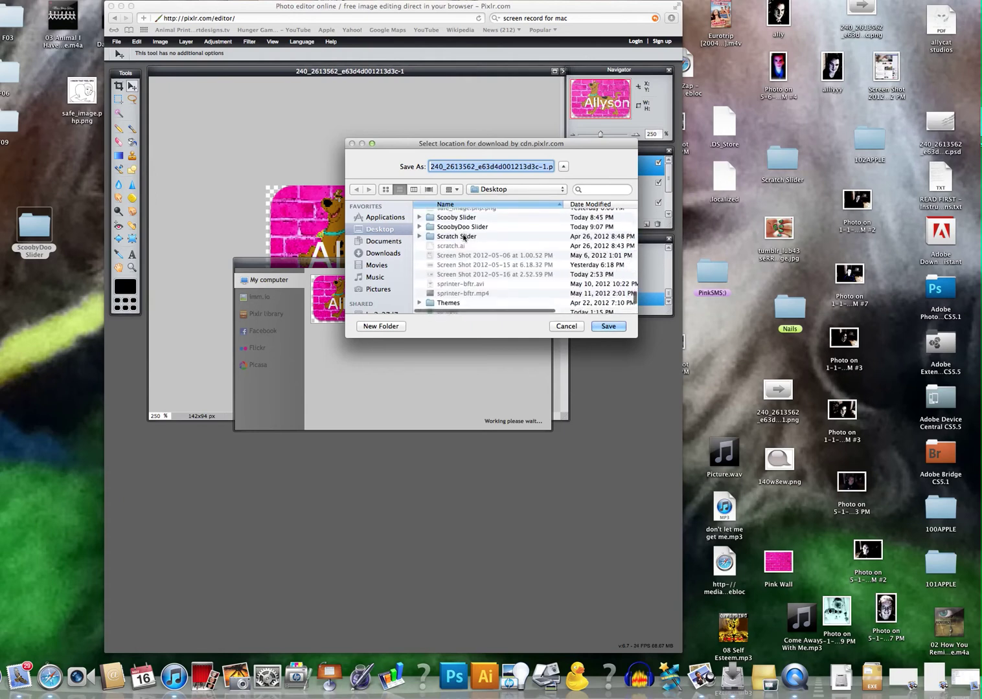
click(469, 252)
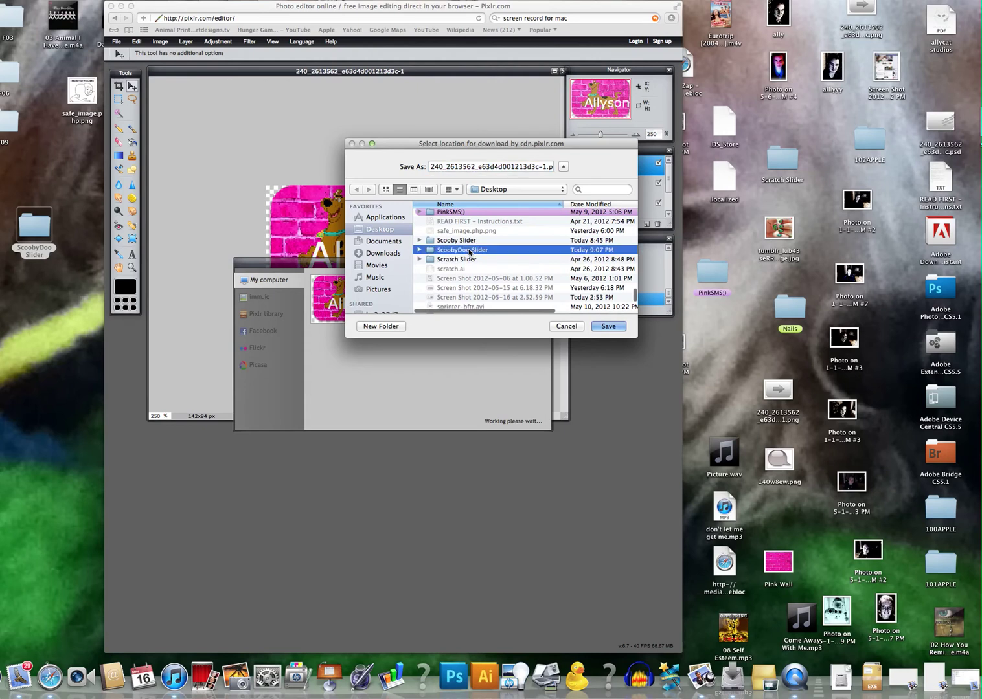
click(610, 325)
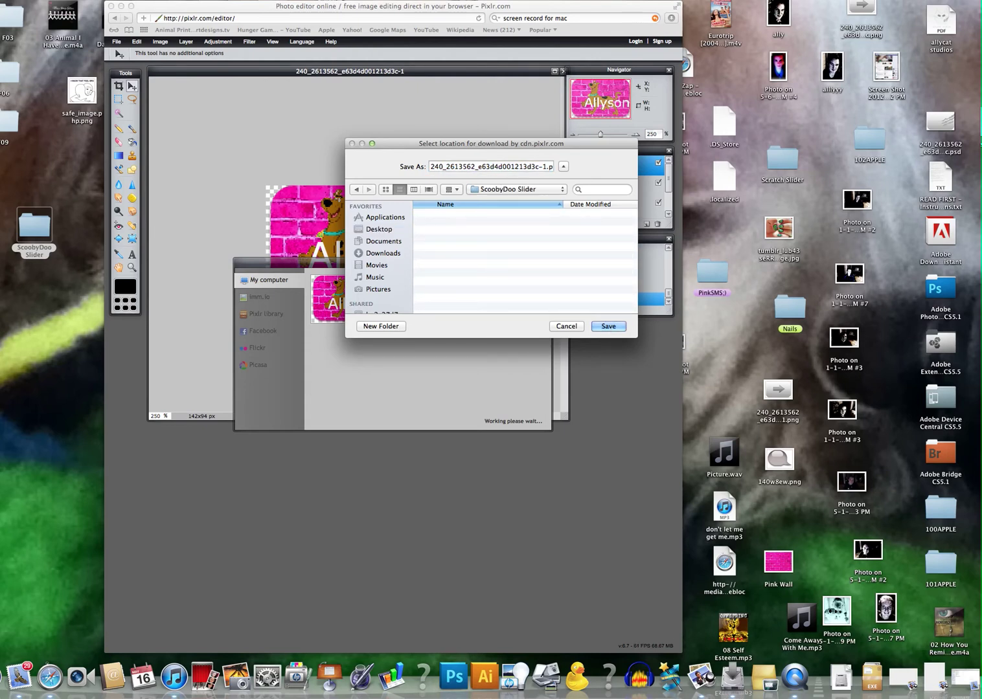
Open the ScoobyDoo Slider folder and create a new folder named Bundles inside it.
click(39, 227)
double_click(39, 227)
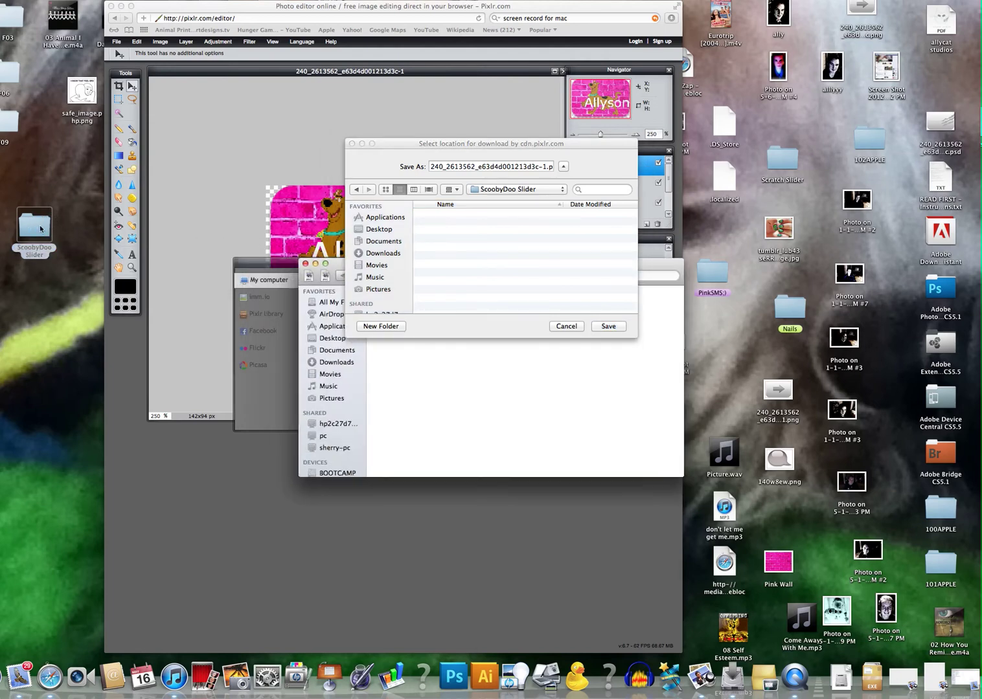
drag(339, 266, 149, 317)
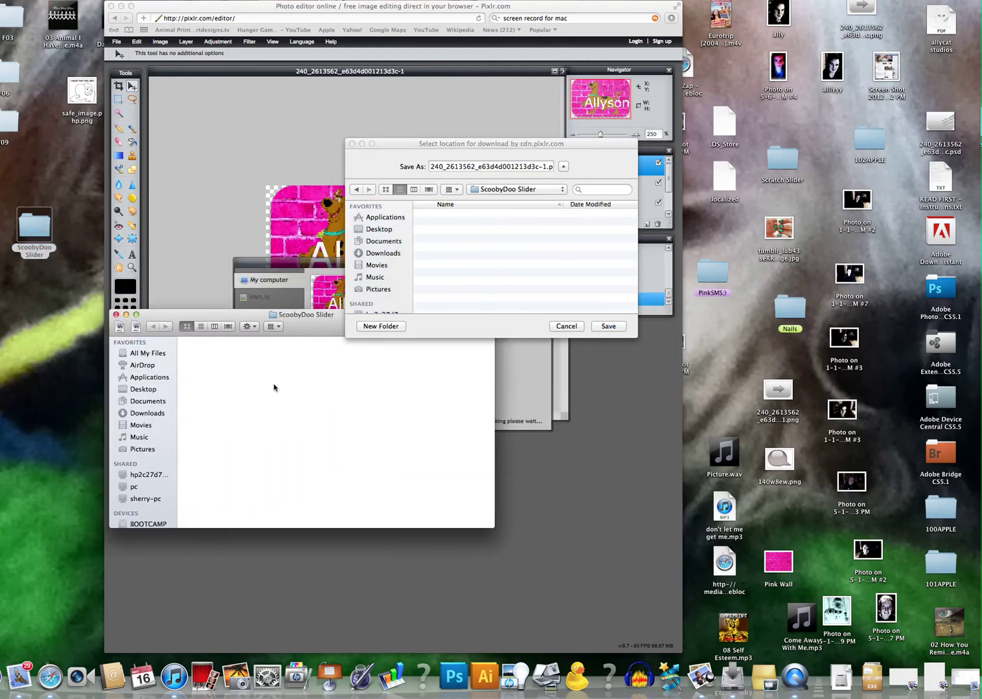
right_click(273, 385)
click(293, 390)
text(Bundles)
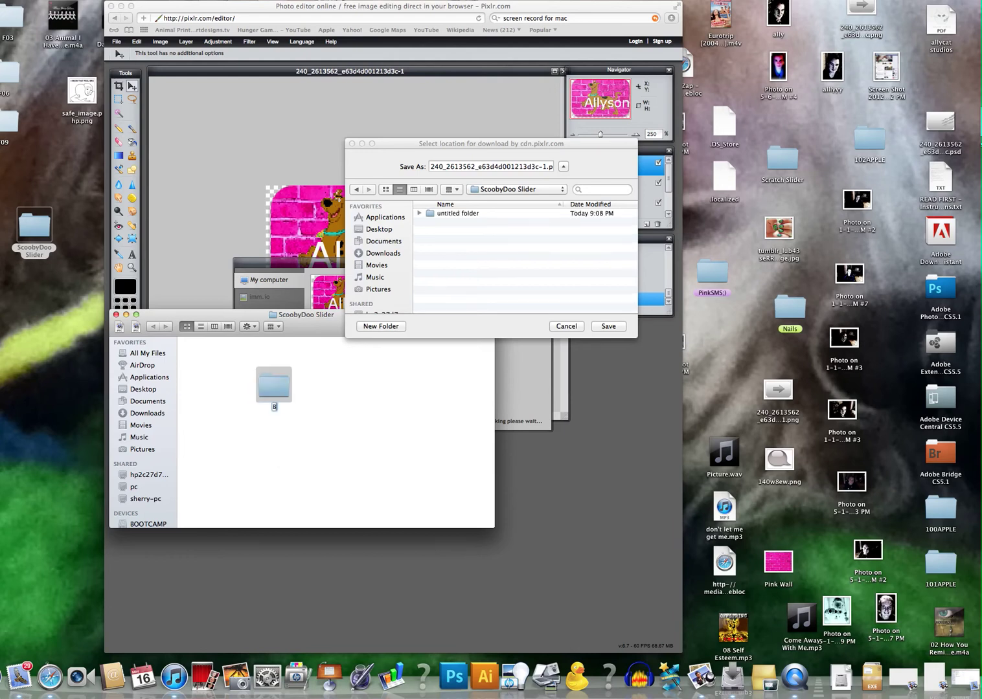
key(Return)
Create a com.apple.TelephonyUI folder inside Bundles and open it.
double_click(447, 213)
double_click(273, 386)
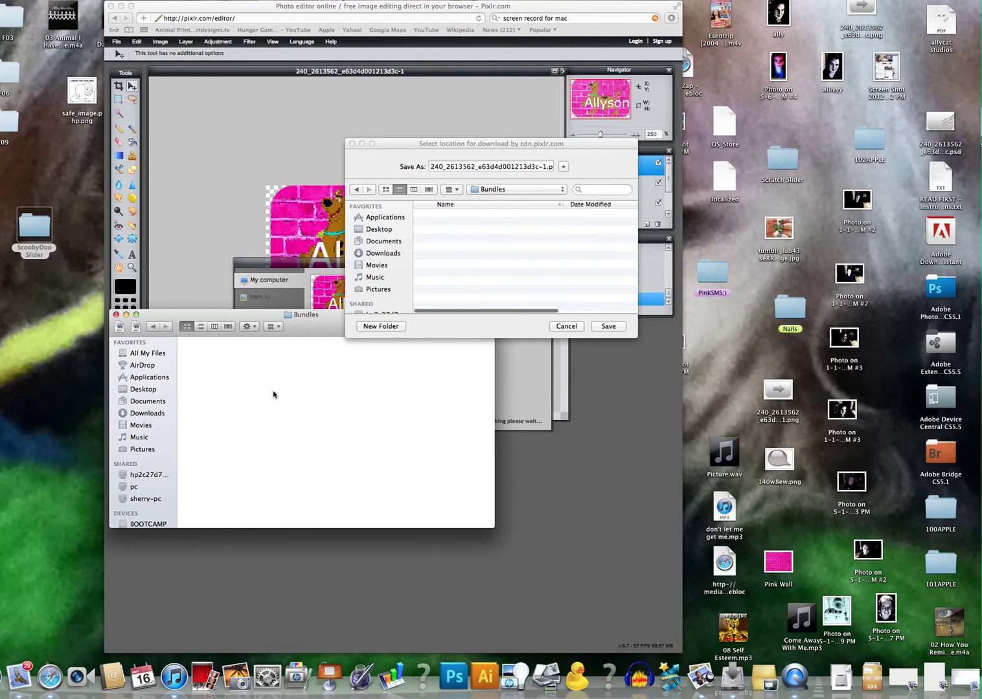
right_click(266, 393)
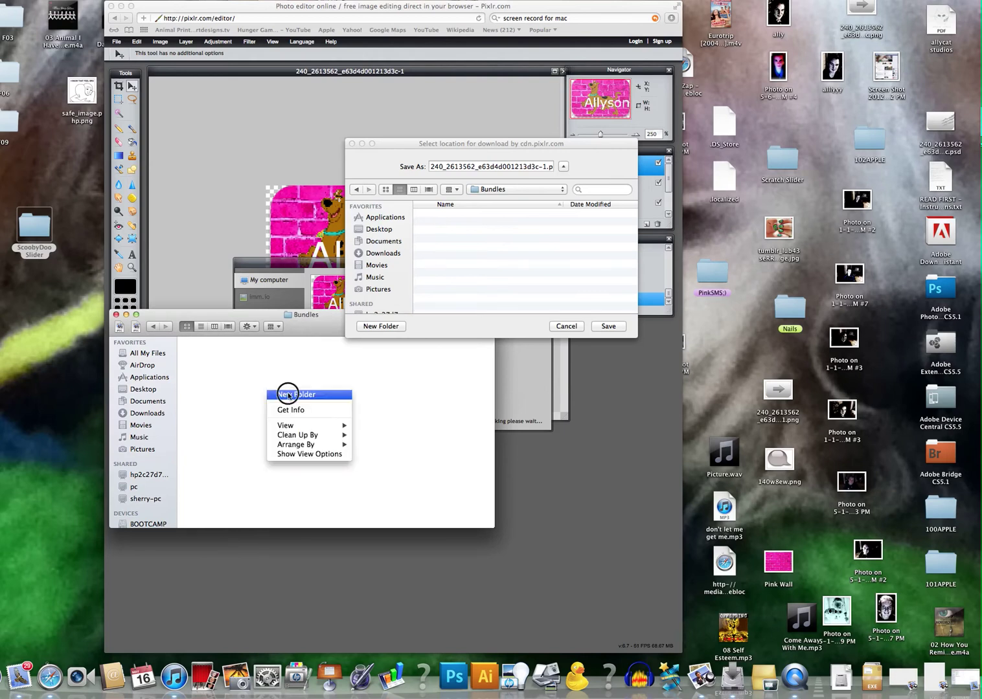
click(280, 395)
text(com.apple.)
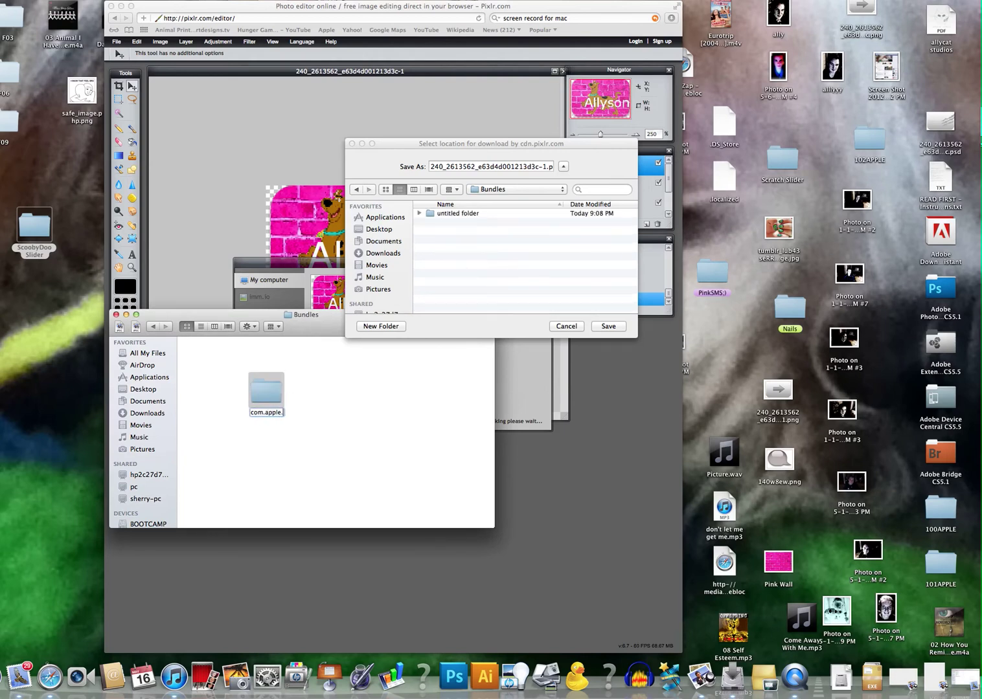
text(TelephonyUI)
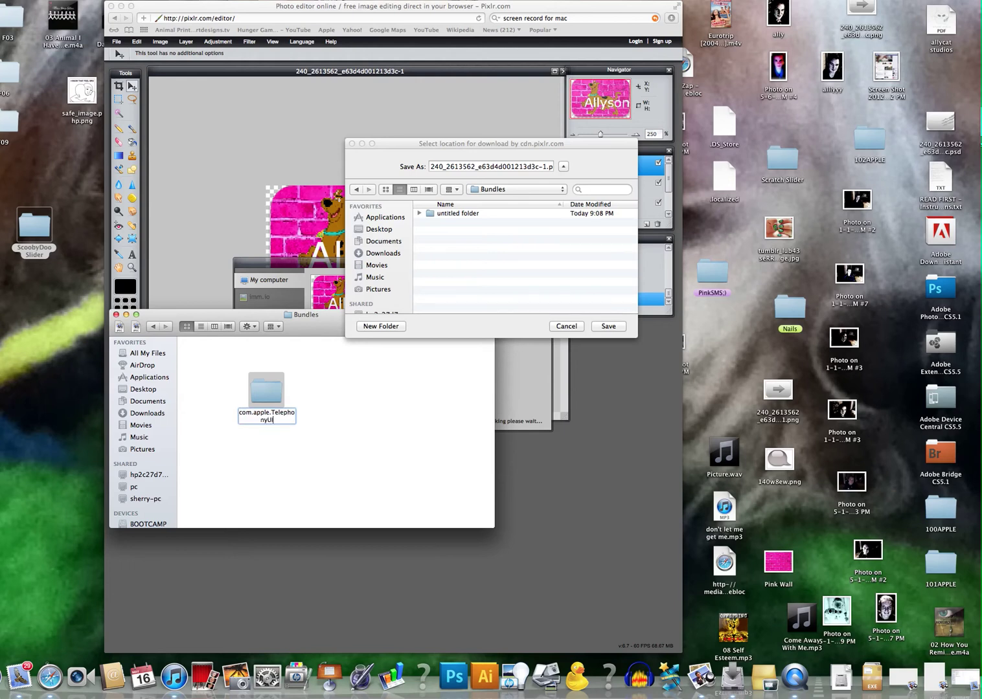
key(Return)
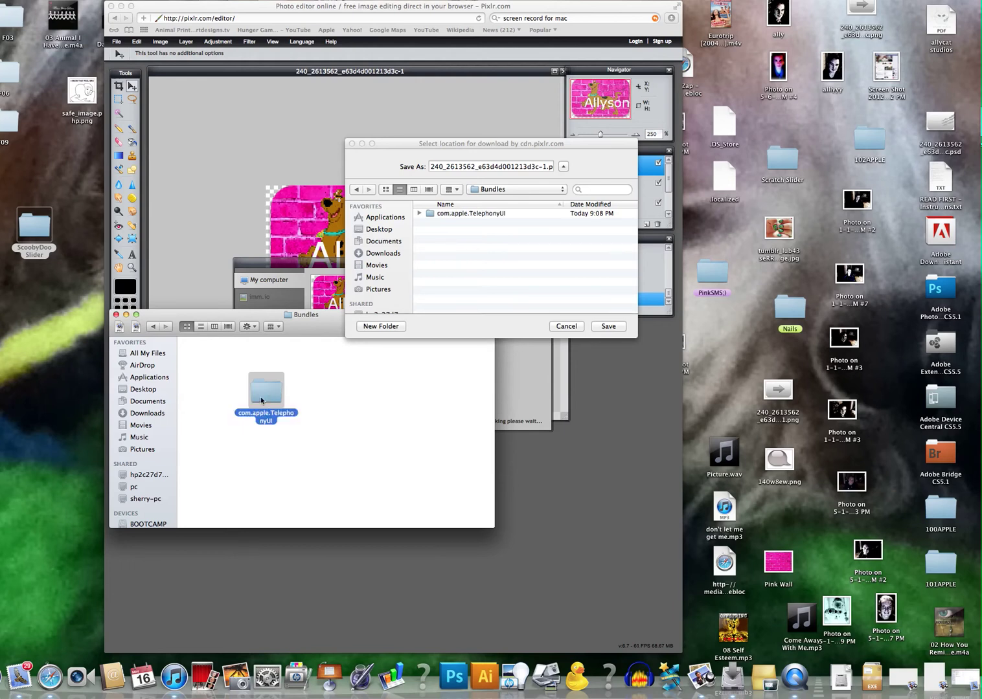
double_click(261, 401)
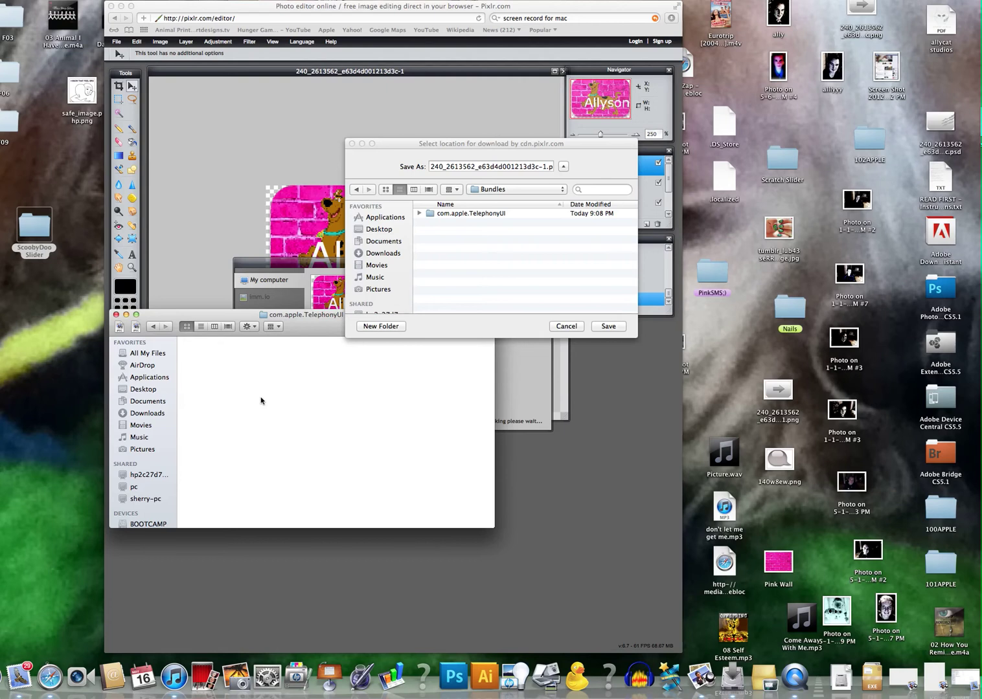
Save the pink Allyson slider PNG into the com.apple.TelephonyUI folder.
drag(309, 316, 252, 328)
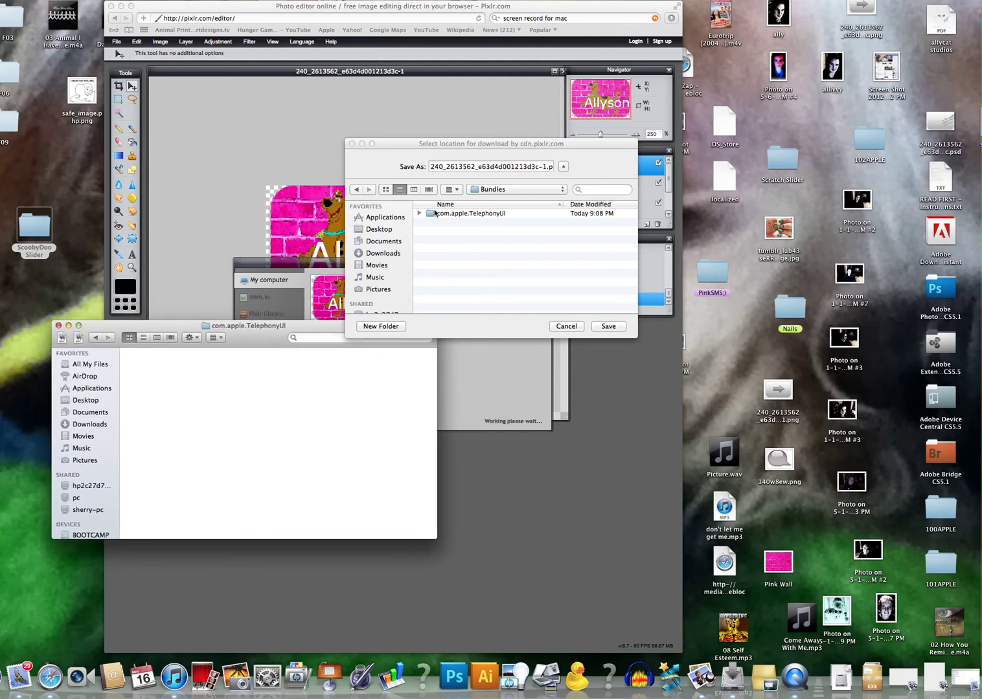
double_click(458, 214)
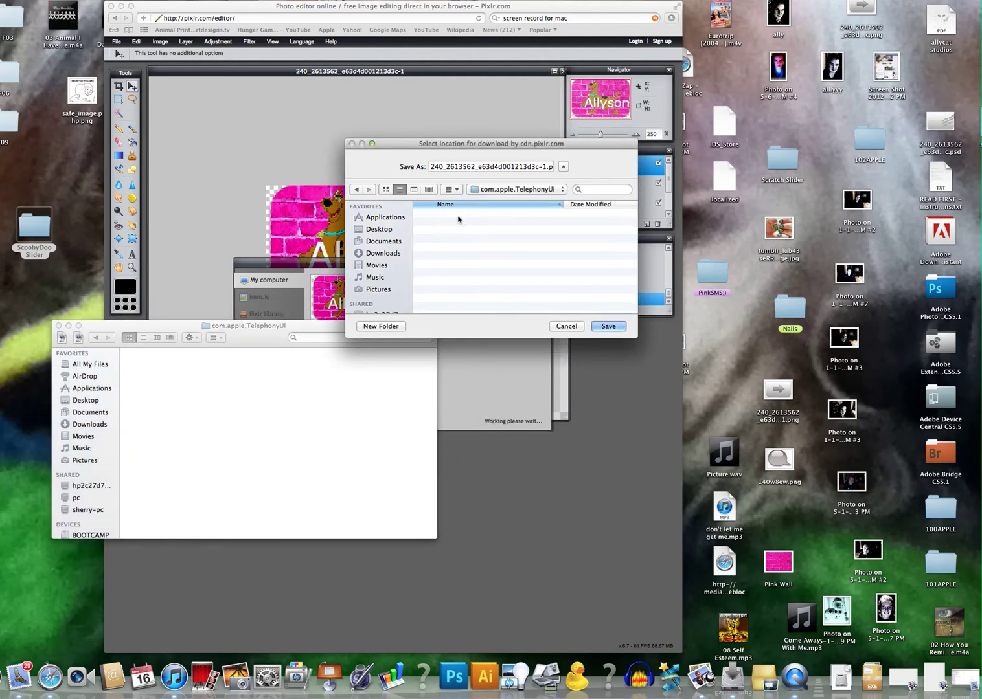
click(604, 327)
click(90, 334)
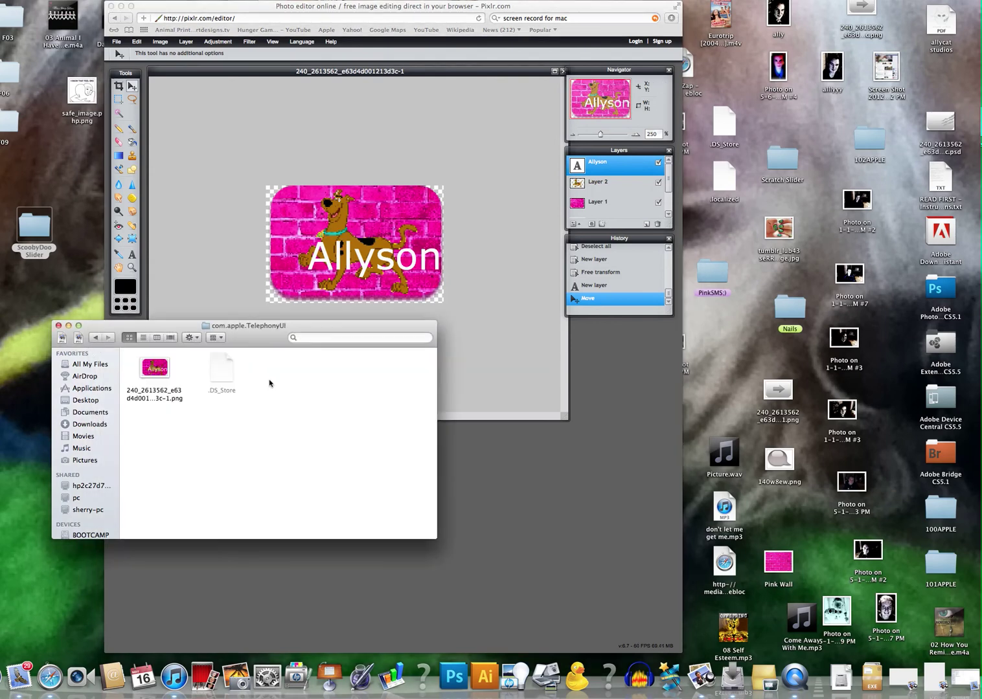
click(117, 45)
click(116, 42)
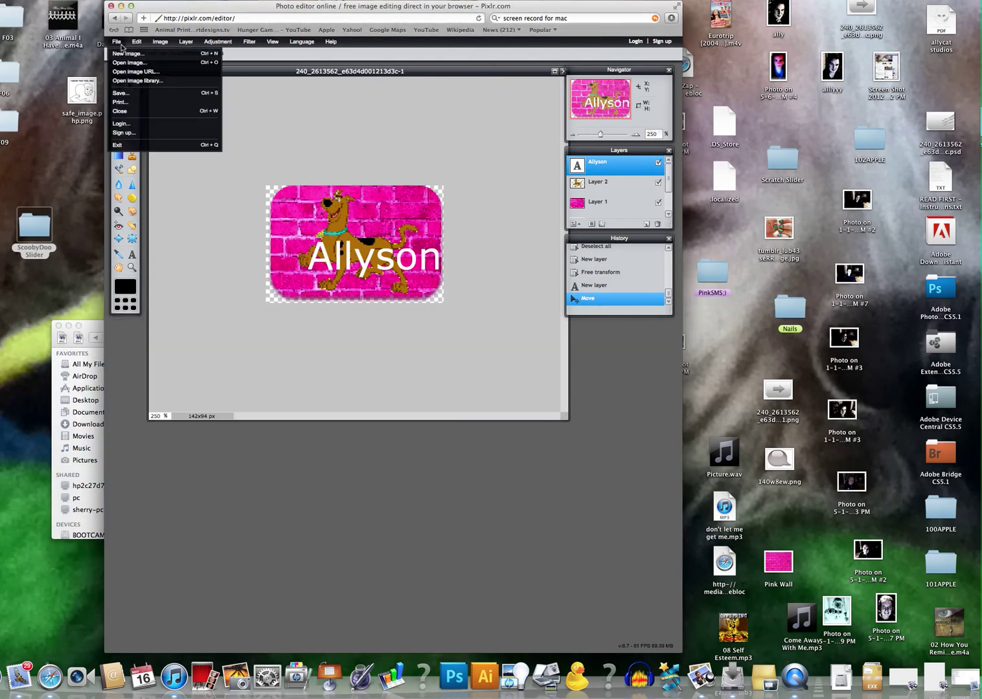
click(125, 93)
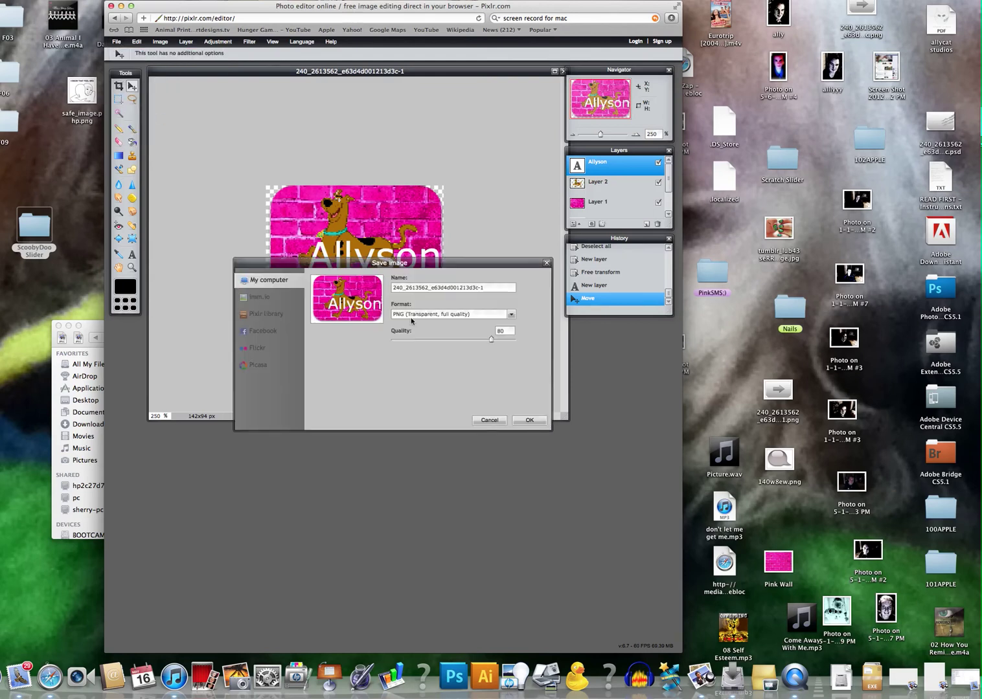
click(528, 419)
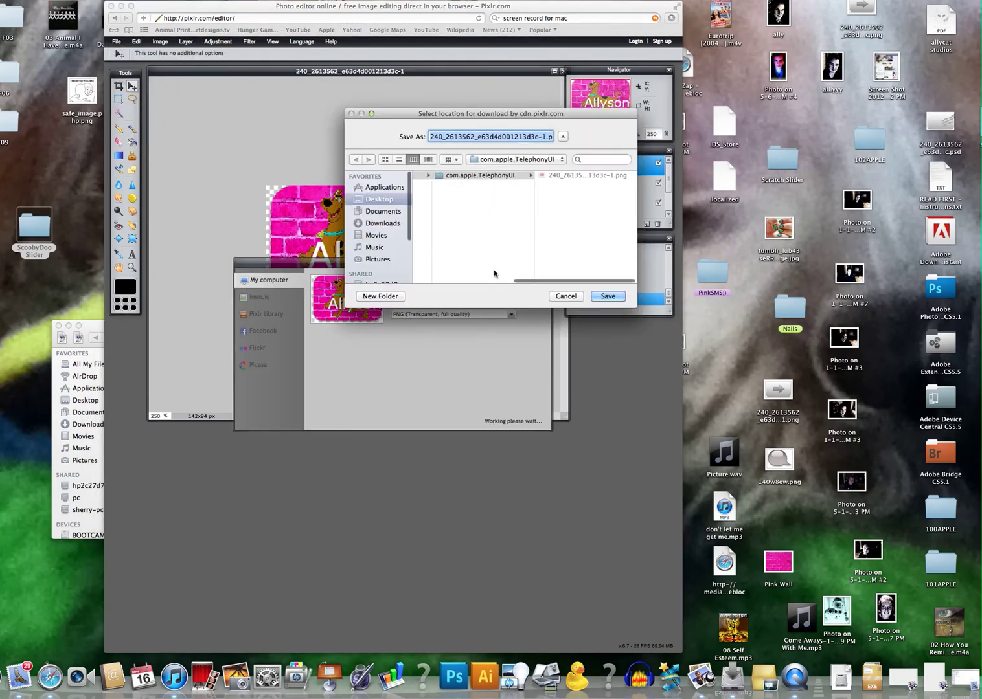
click(574, 186)
click(522, 136)
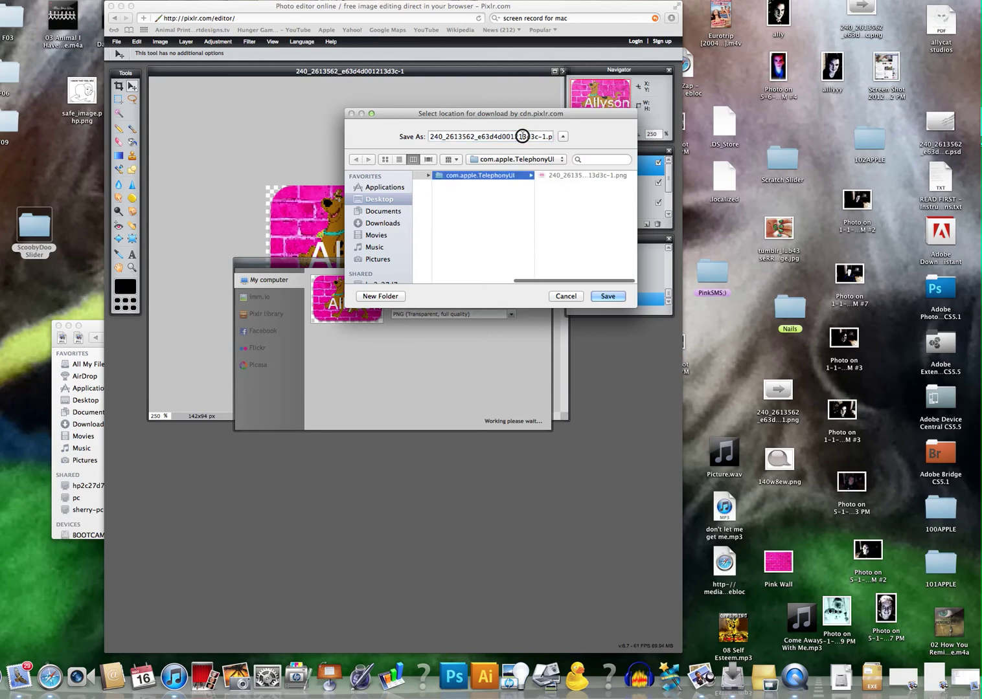
click(522, 136)
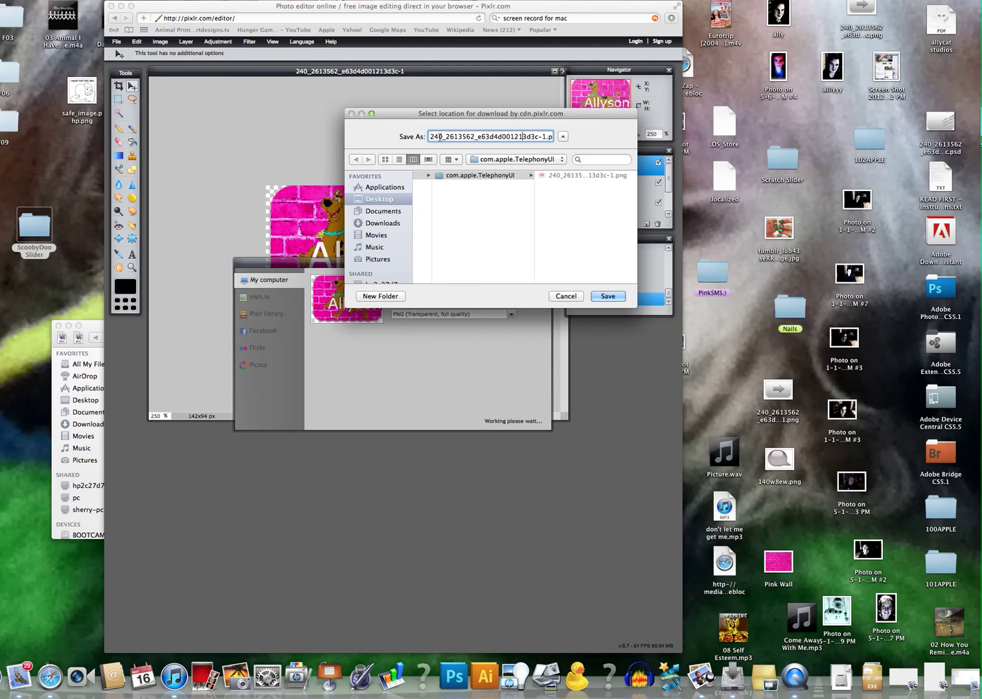
drag(439, 137, 589, 143)
text(bo)
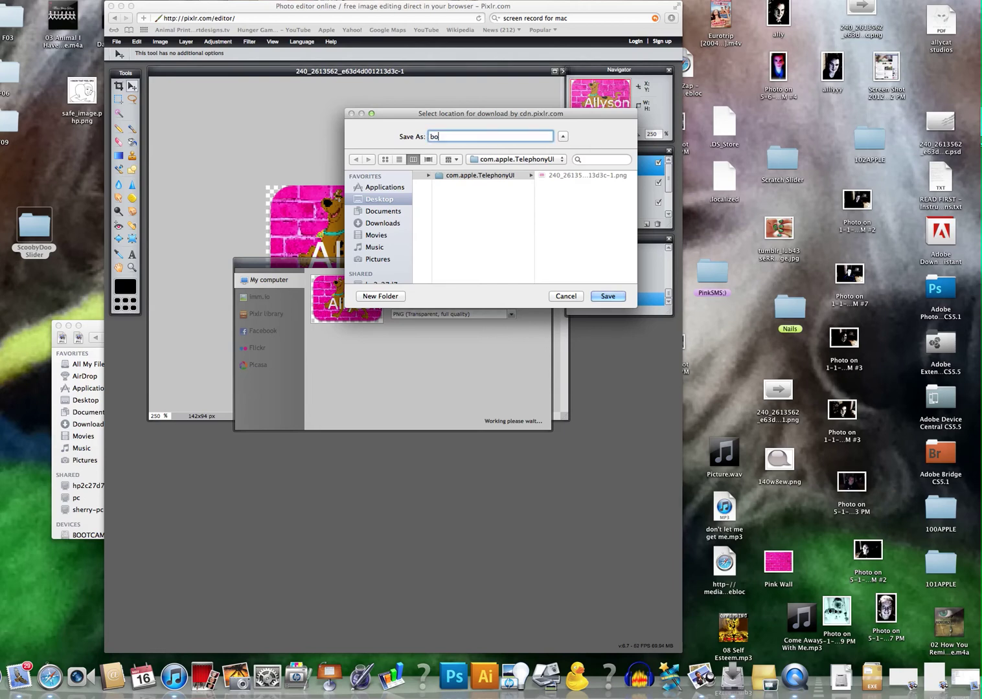
text(ttombarknobgreen@2x.png)
click(609, 296)
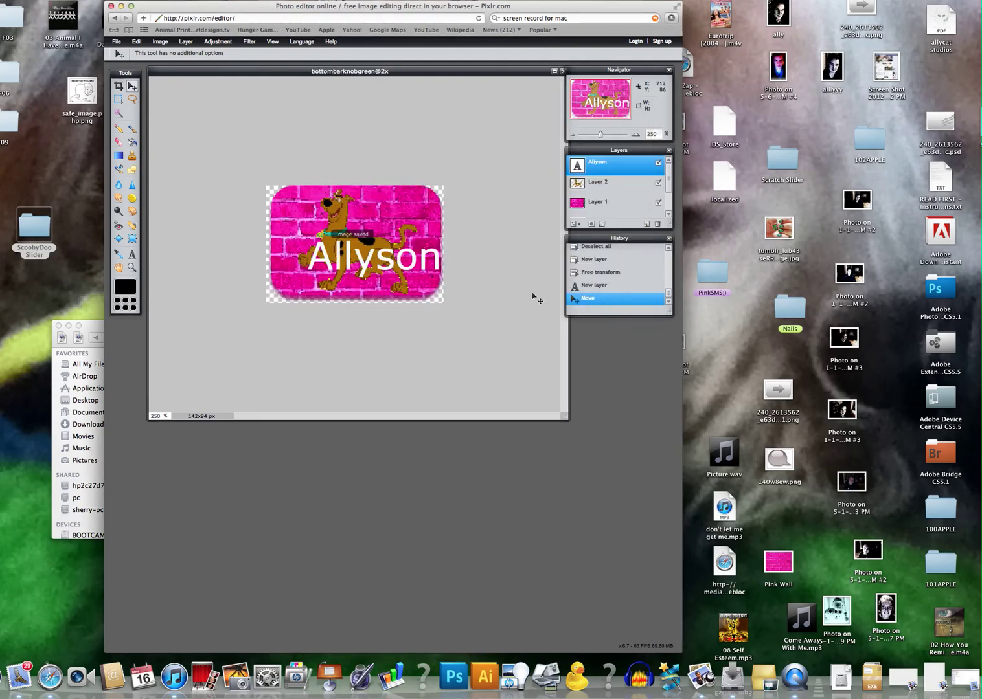
Save a further PNG copy renamed bottombarknobred@2x into com.apple.TelephonyUI.
click(116, 41)
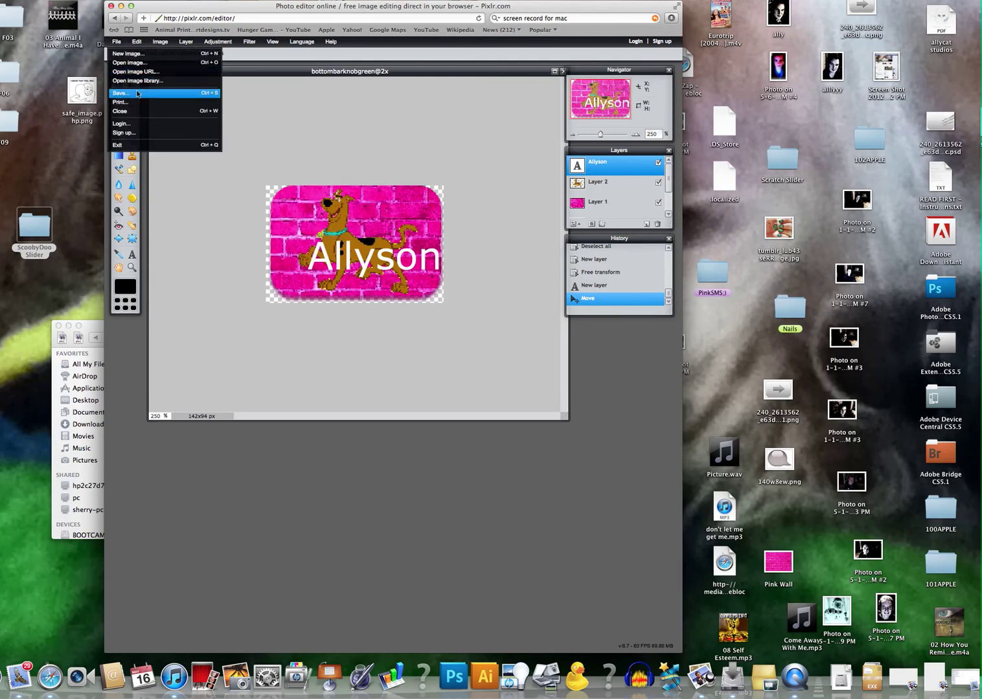
click(137, 92)
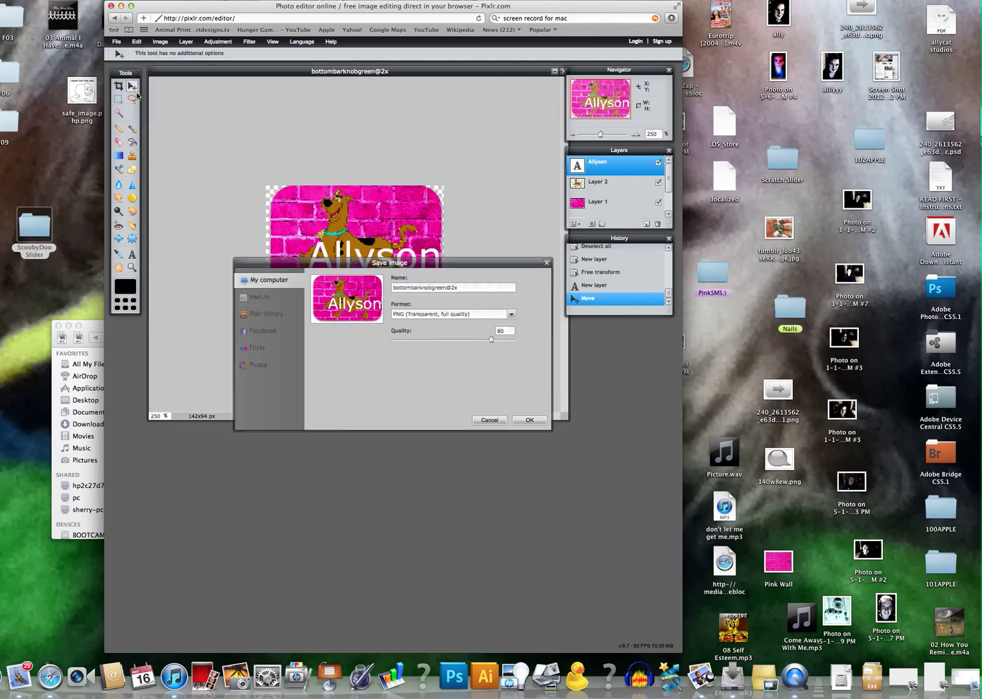
double_click(440, 288)
text(bottomb)
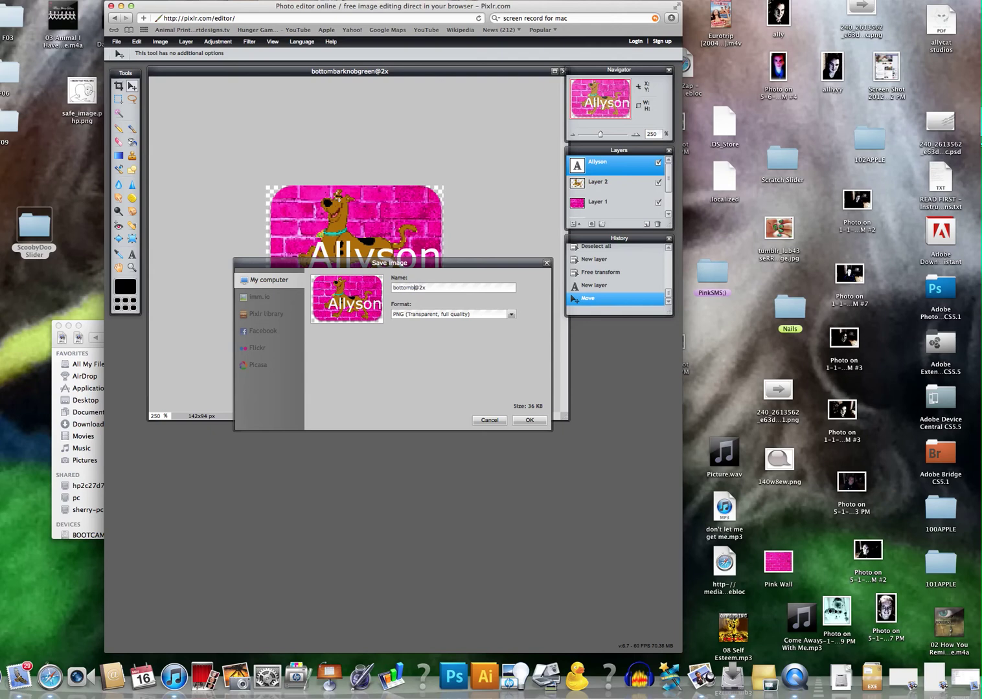
text(arkno)
click(540, 423)
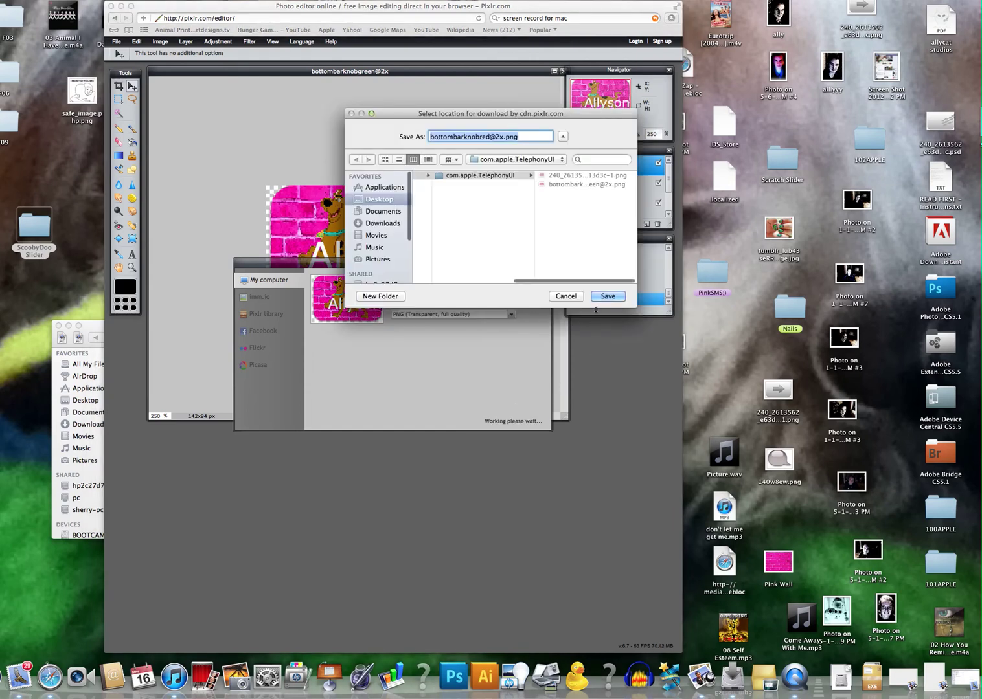
click(599, 297)
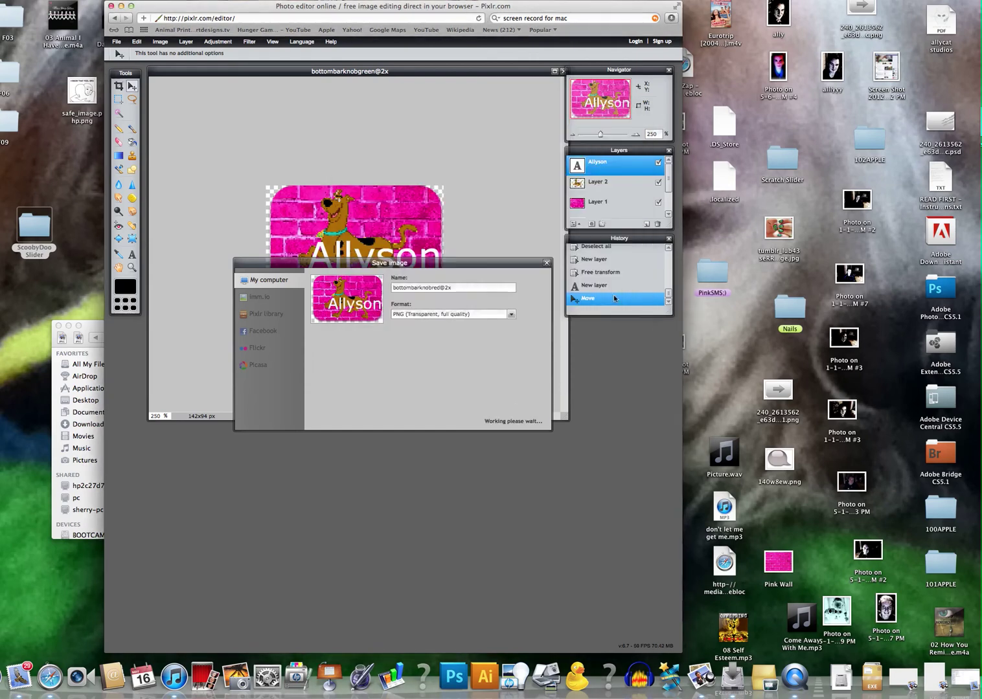
click(91, 331)
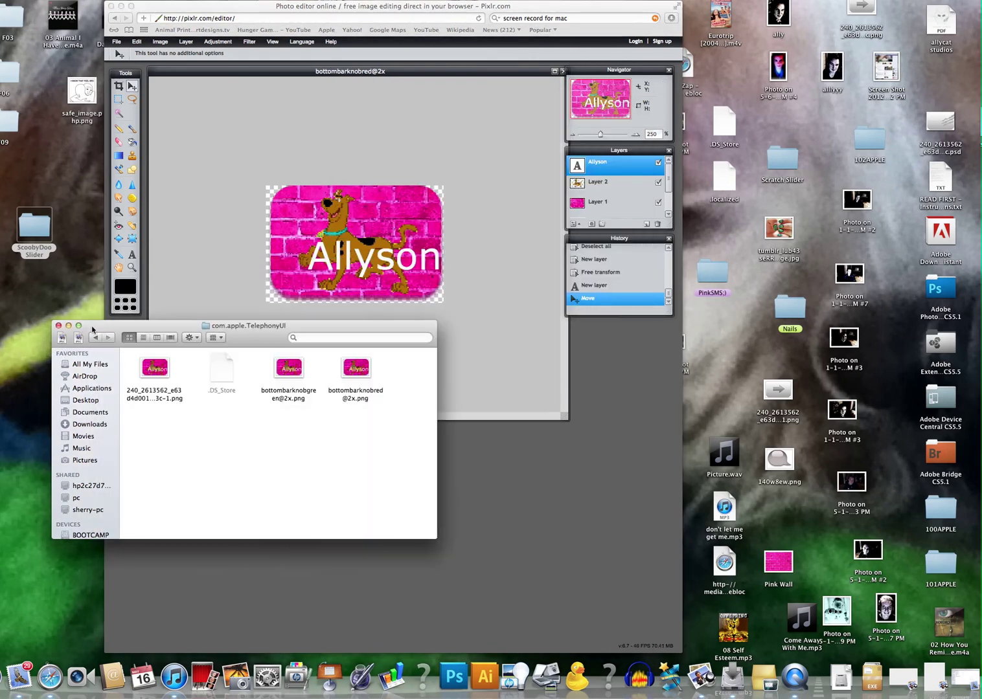
click(165, 382)
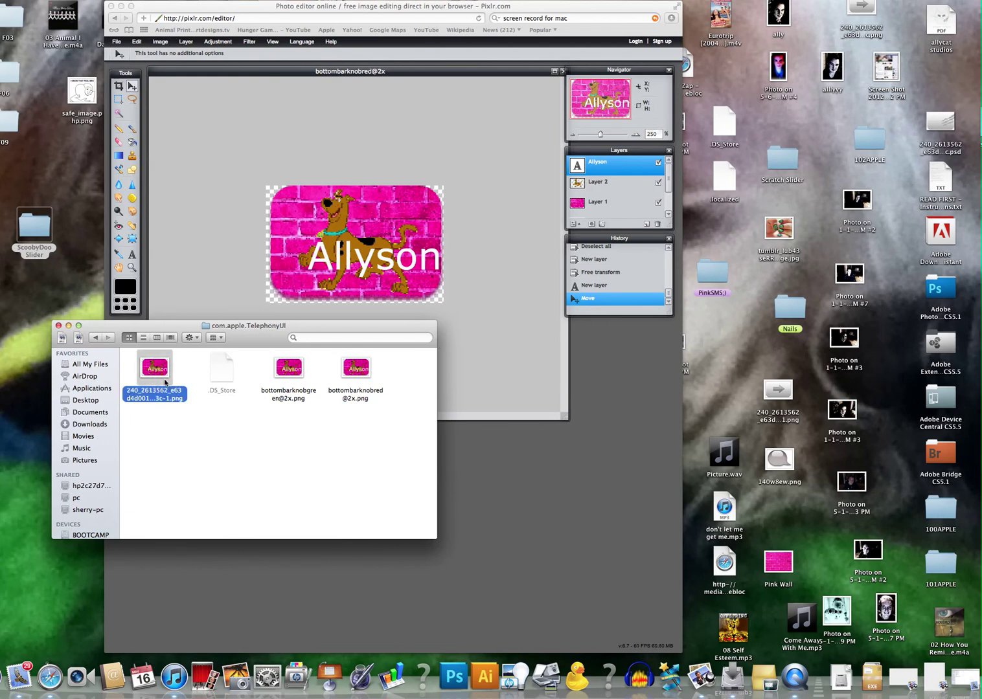
click(168, 399)
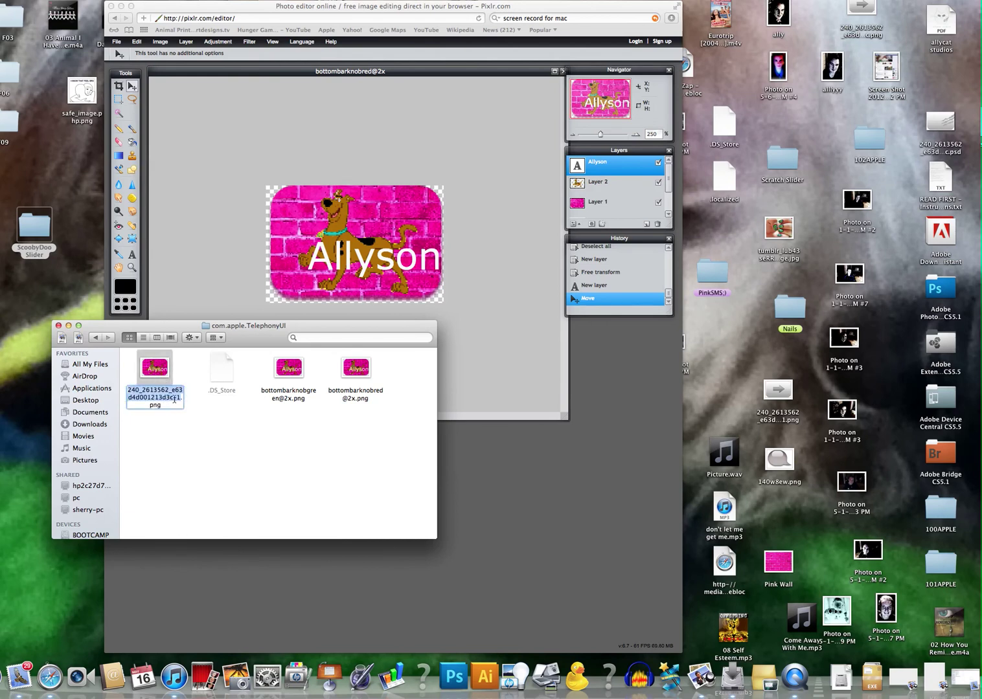
text(bottombaro)
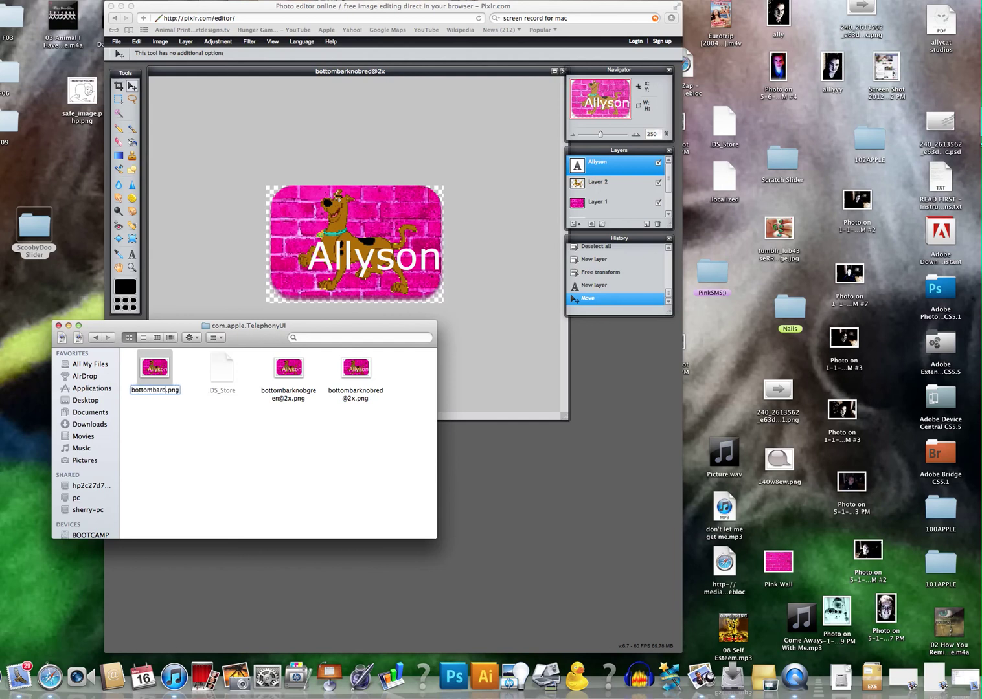
text(nobgray@x)
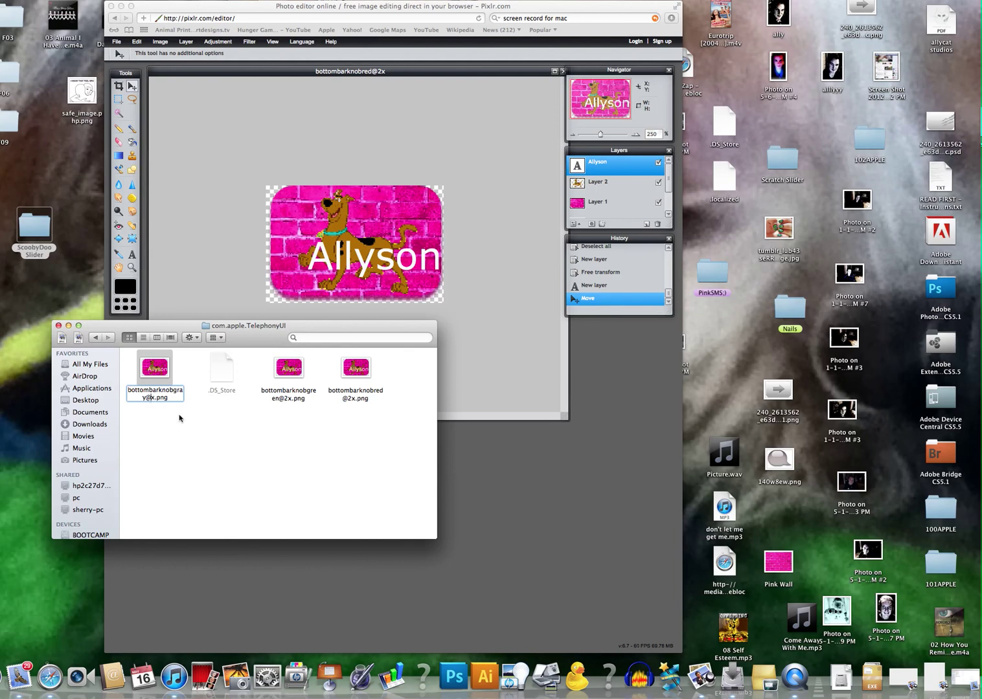
text(2)
key(Return)
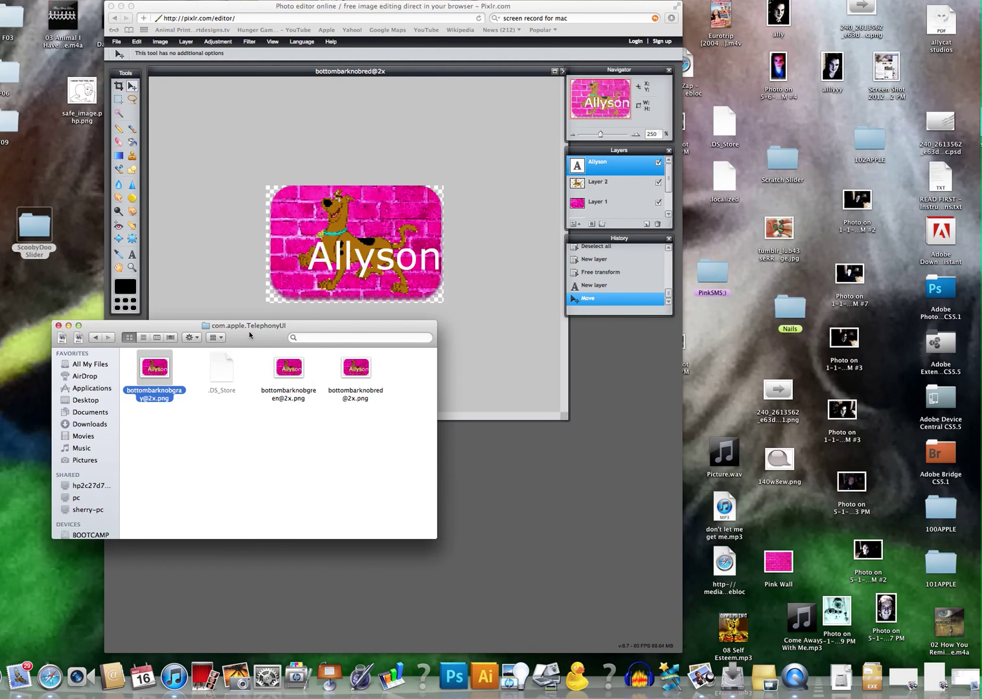
drag(249, 334, 296, 207)
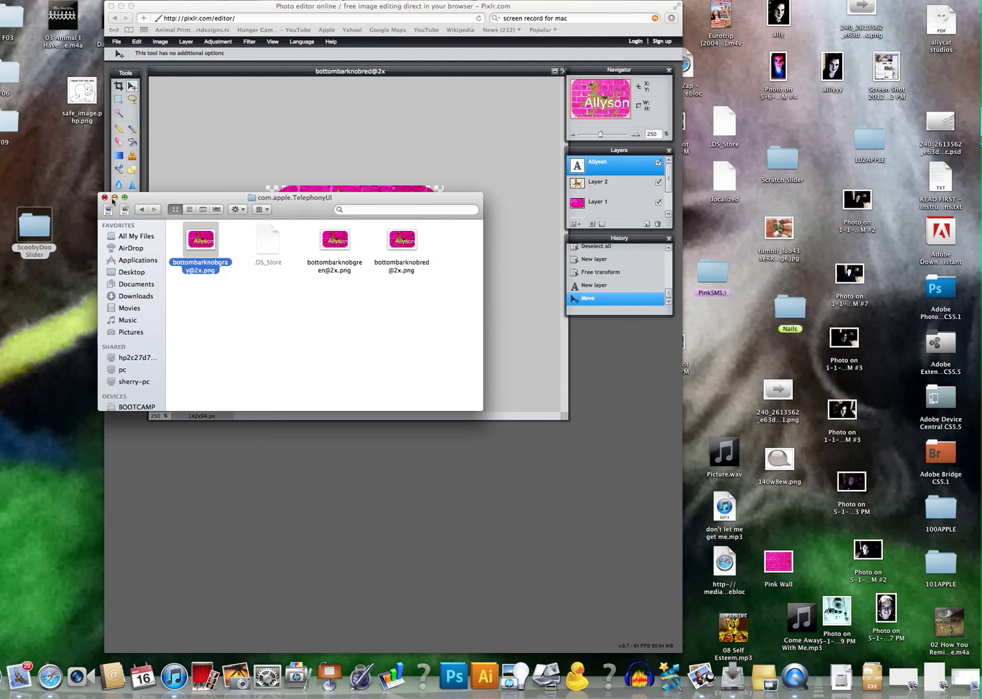
Navigate back through Bundles to the ScoobyDoo Slider folder and raise its window.
click(141, 210)
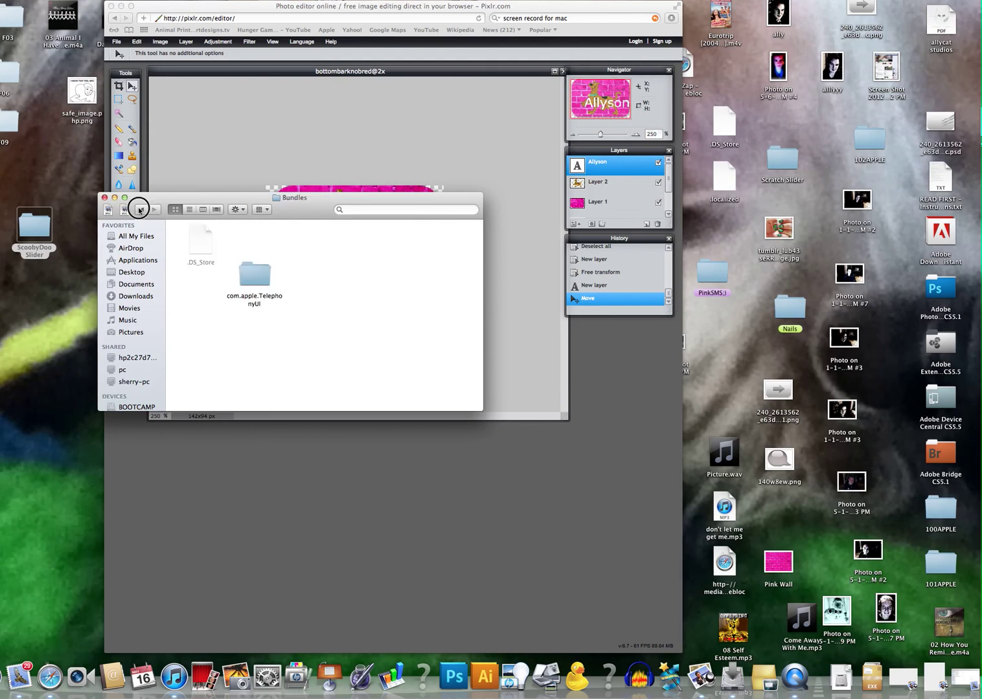
click(141, 211)
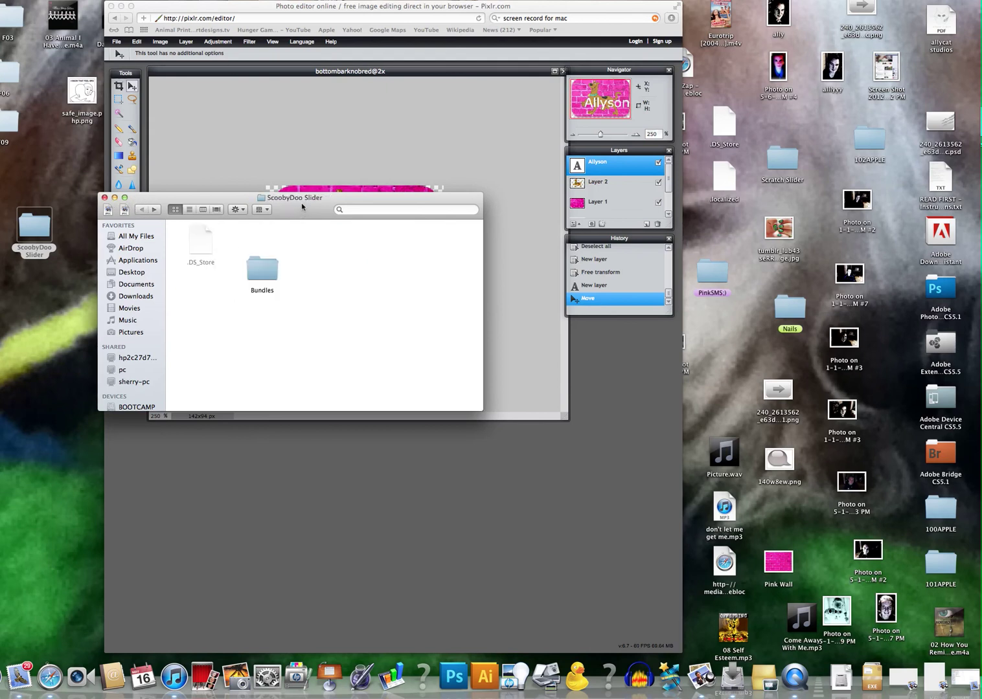
drag(301, 202, 296, 149)
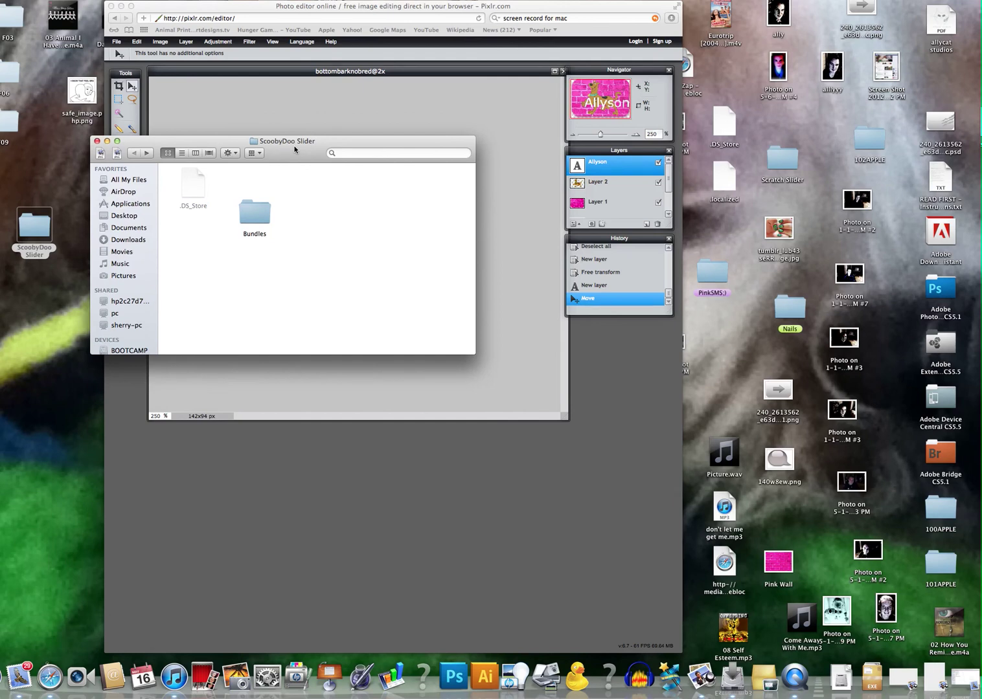